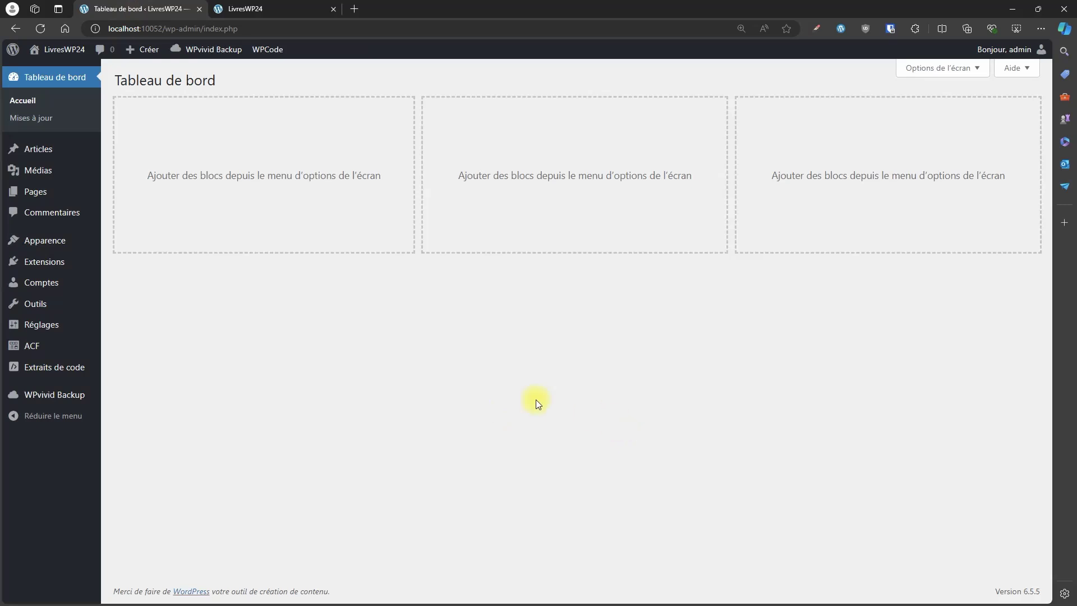
Review the fields and location rules of the Info Livre field group, and return to the list of field groups
left_click(31, 345)
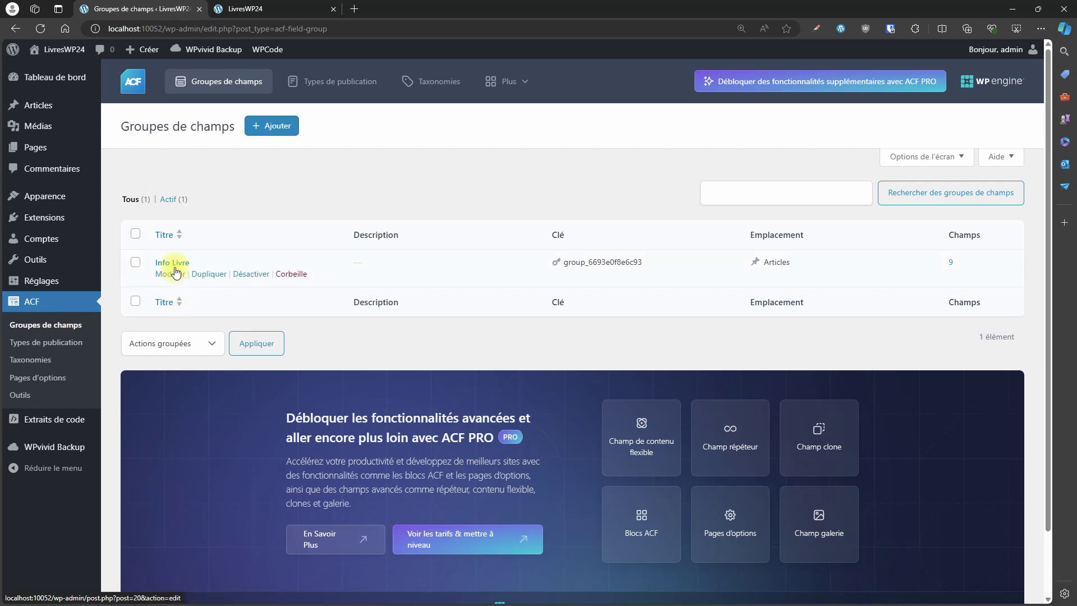
left_click(175, 275)
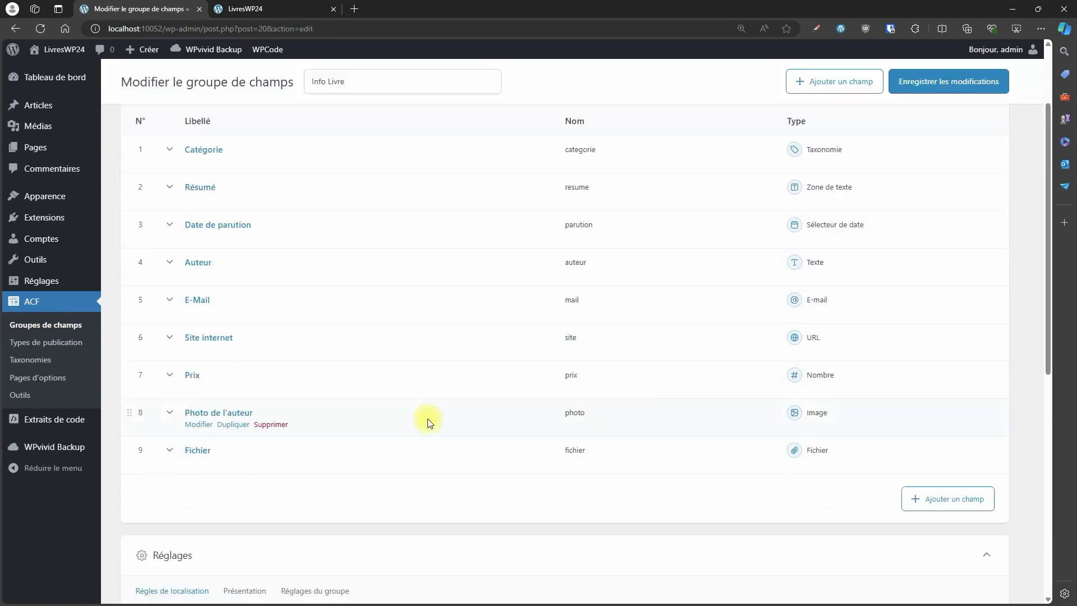
scroll(432, 404, "down", 4)
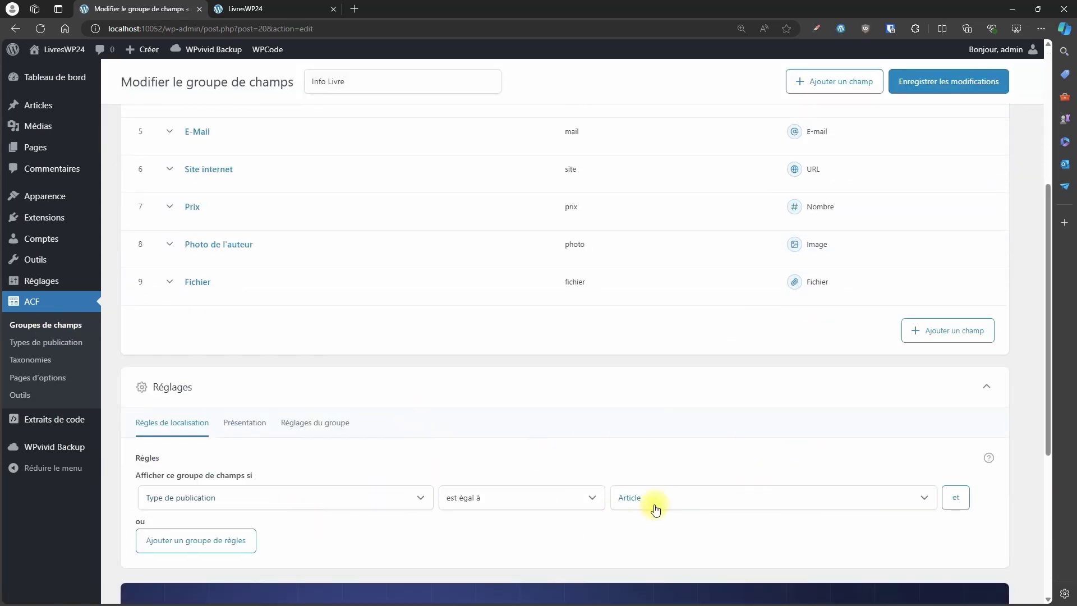
scroll(607, 489, "up", 5)
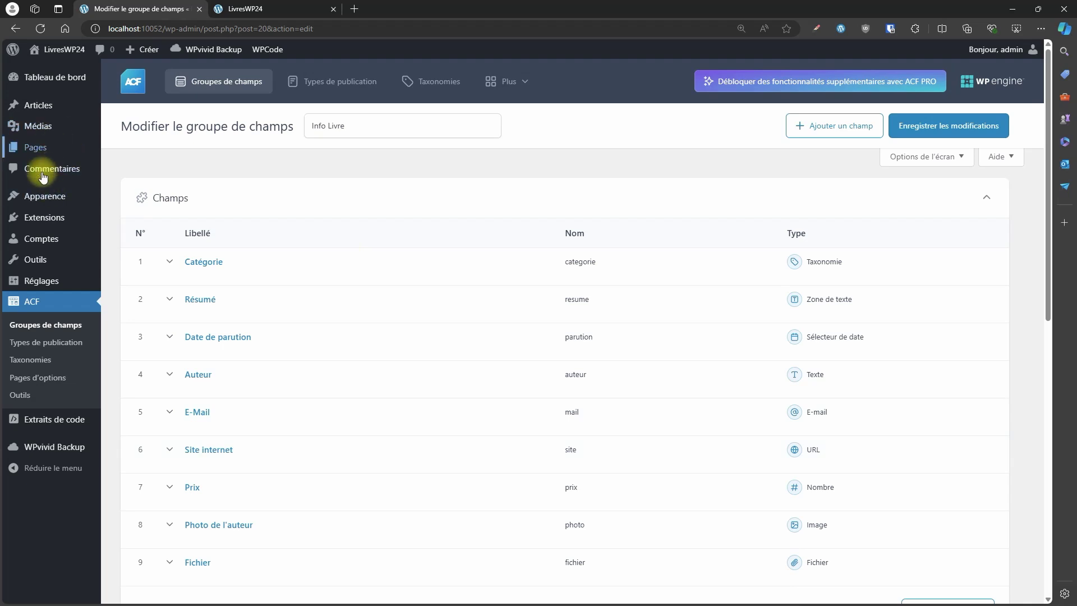
mouse_move(47, 153)
mouse_move(23, 209)
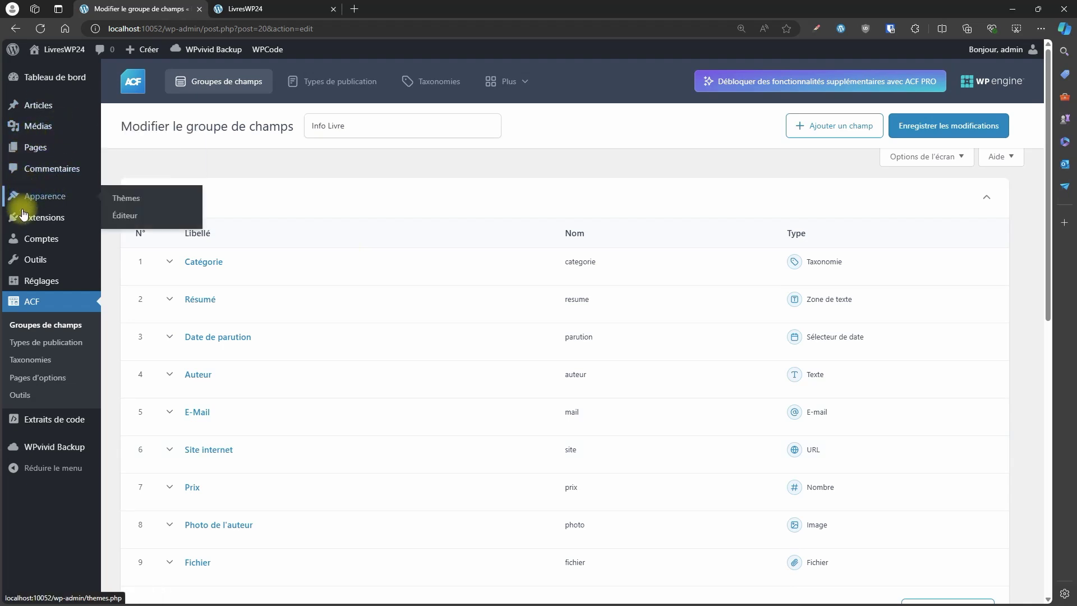
left_click(46, 324)
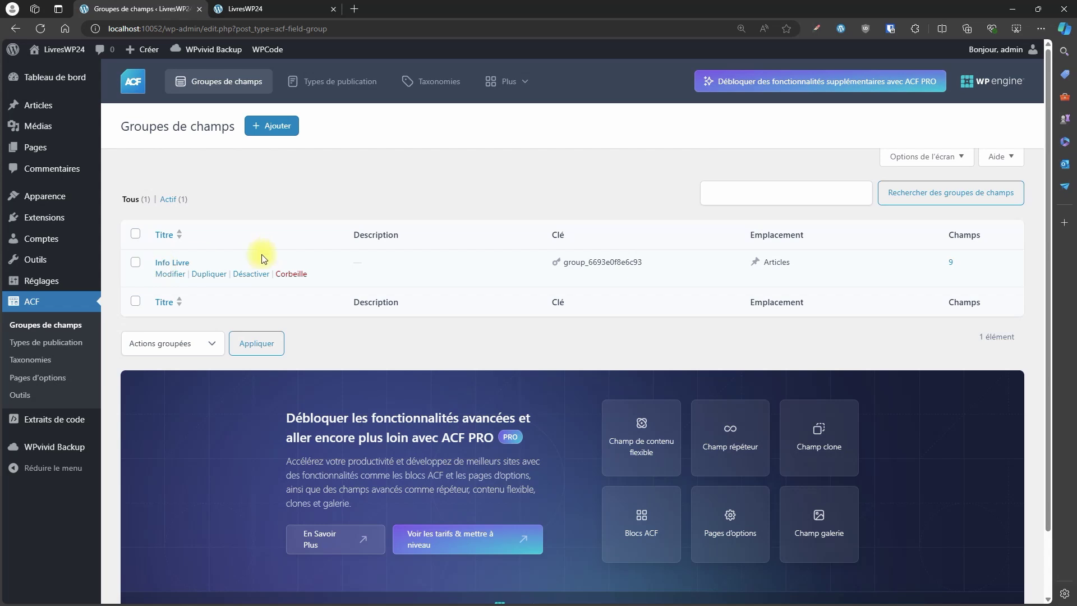
Start a new custom post type with plural label Livres, singular label Livre and key livre, leaving the taxonomies empty
left_click(54, 347)
left_click(596, 419)
left_click(297, 241)
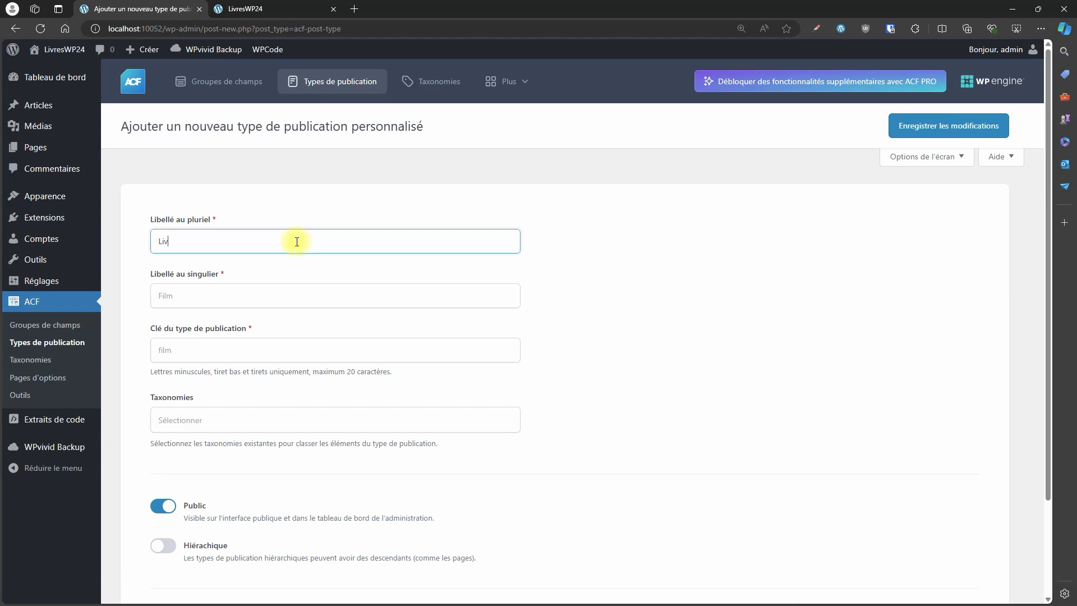
key("Return")
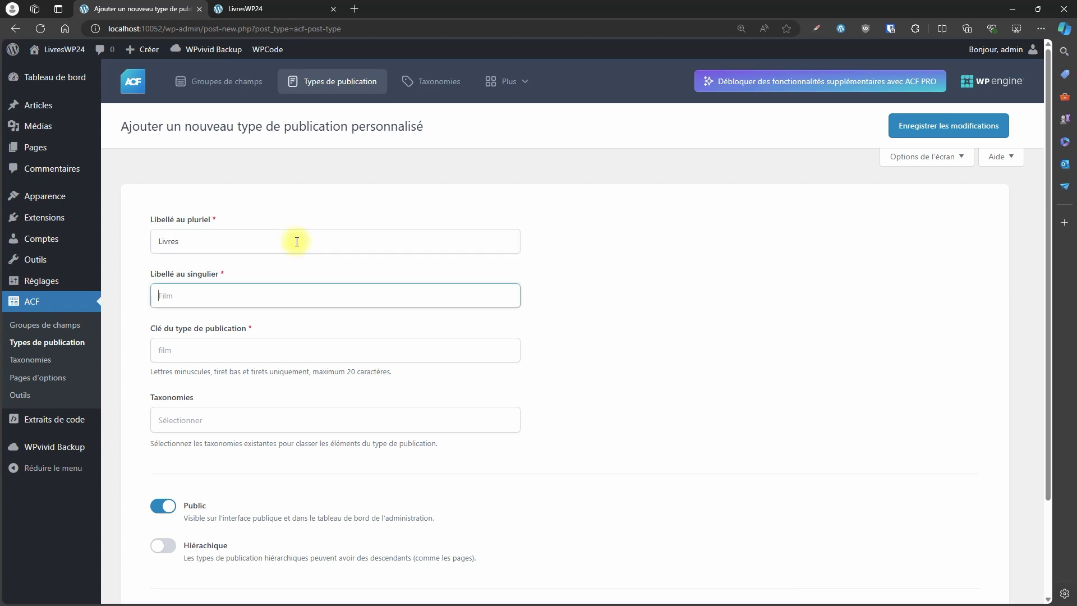
type("Livre")
key("Tab")
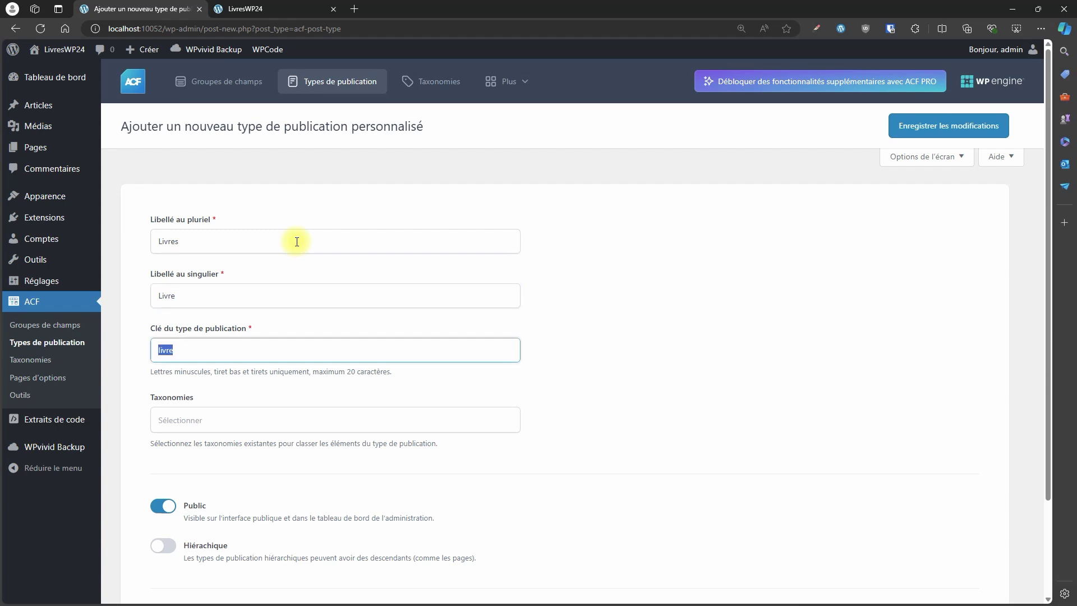
key("Tab")
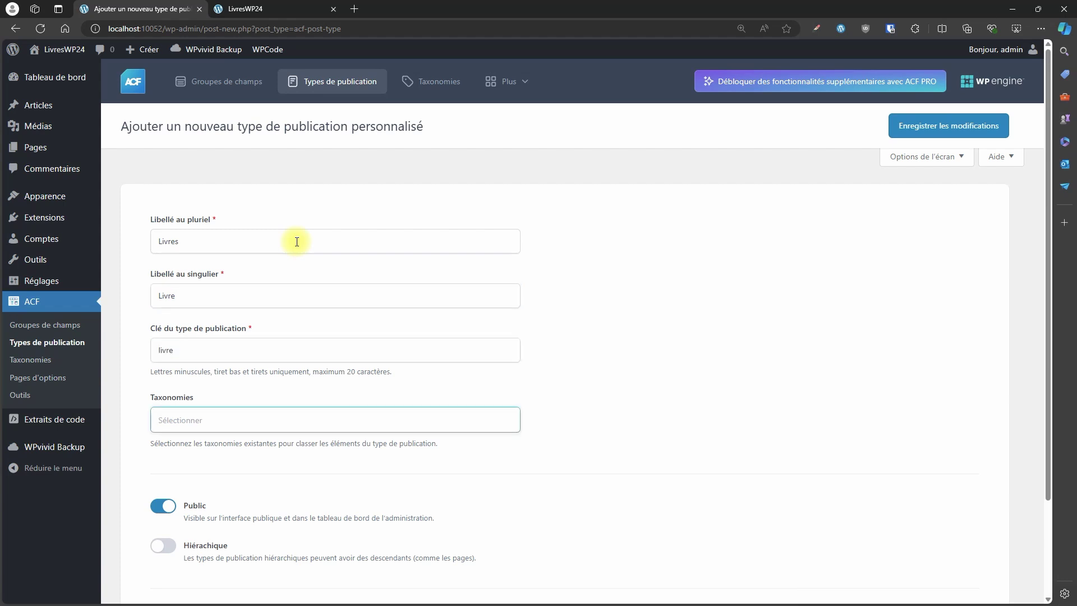
left_click(228, 420)
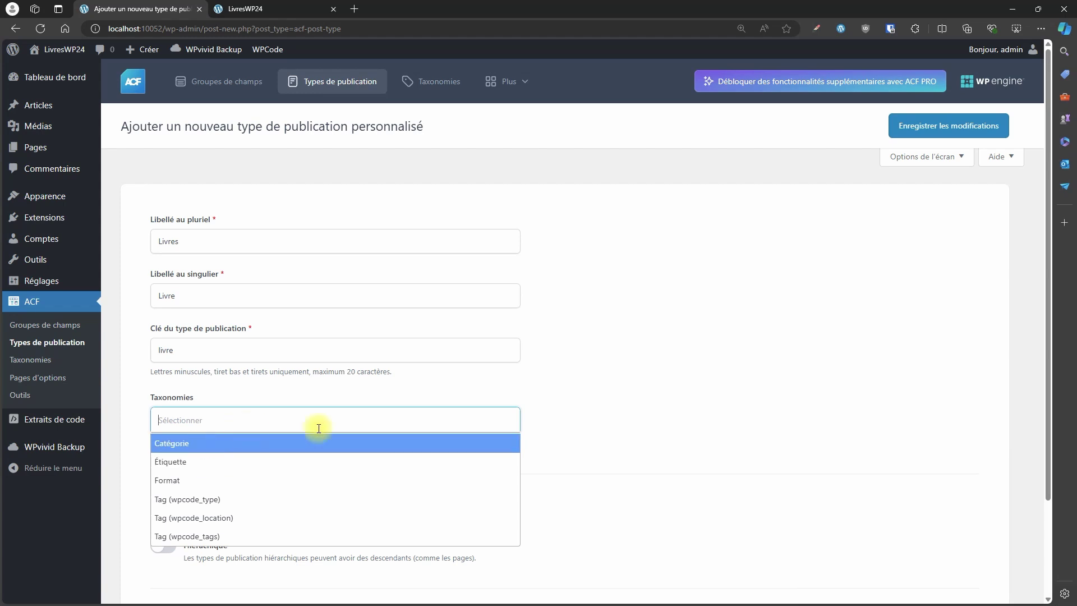
left_click(612, 394)
Enable the advanced configuration of the post type and remove Éditeur from its supported features
scroll(604, 402, "down", 3)
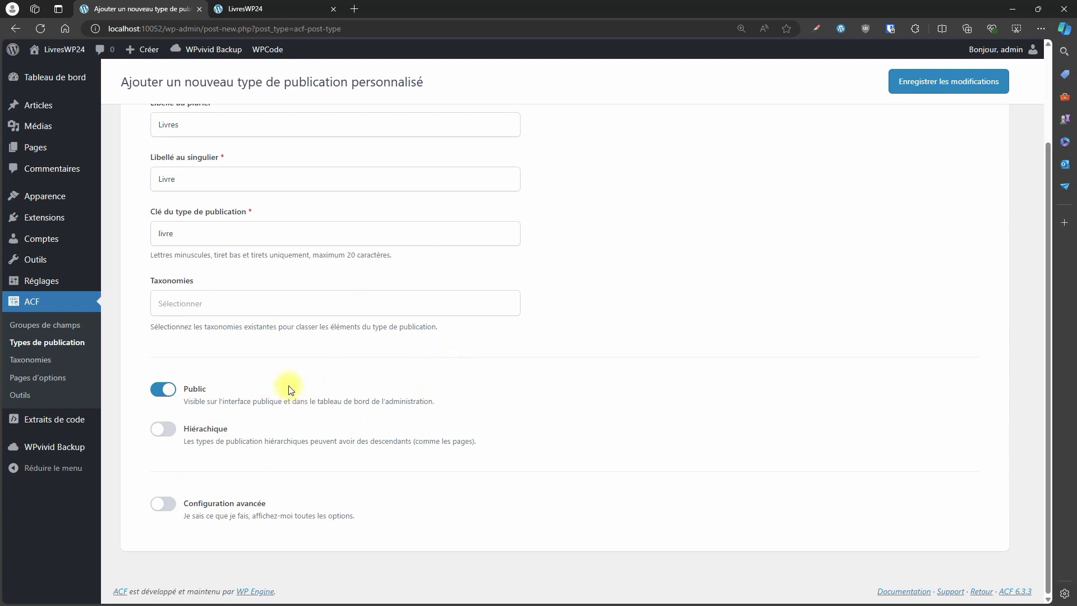
left_click(172, 509)
scroll(435, 471, "down", 6)
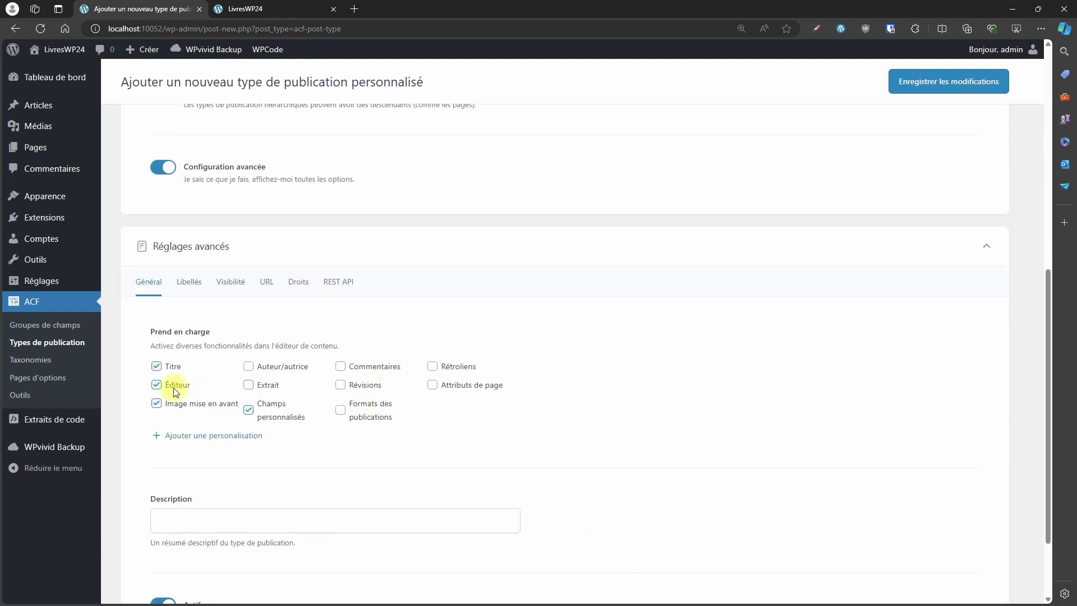
left_click(156, 385)
scroll(310, 533, "down", 2)
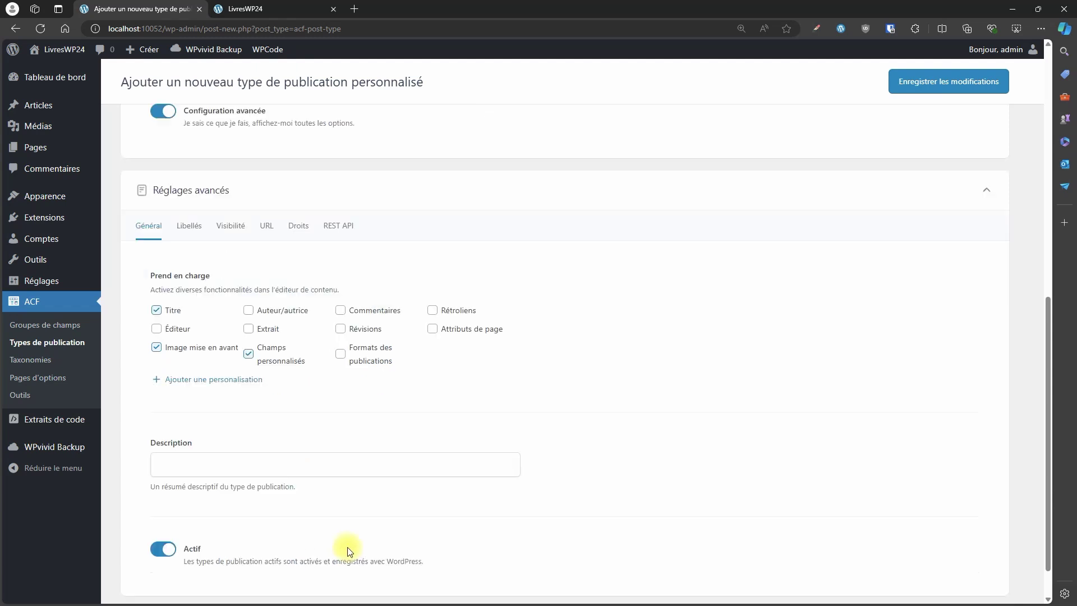
Examine the generated admin labels (Libellés) of the Livres post type
scroll(336, 544, "up", 3)
left_click(189, 348)
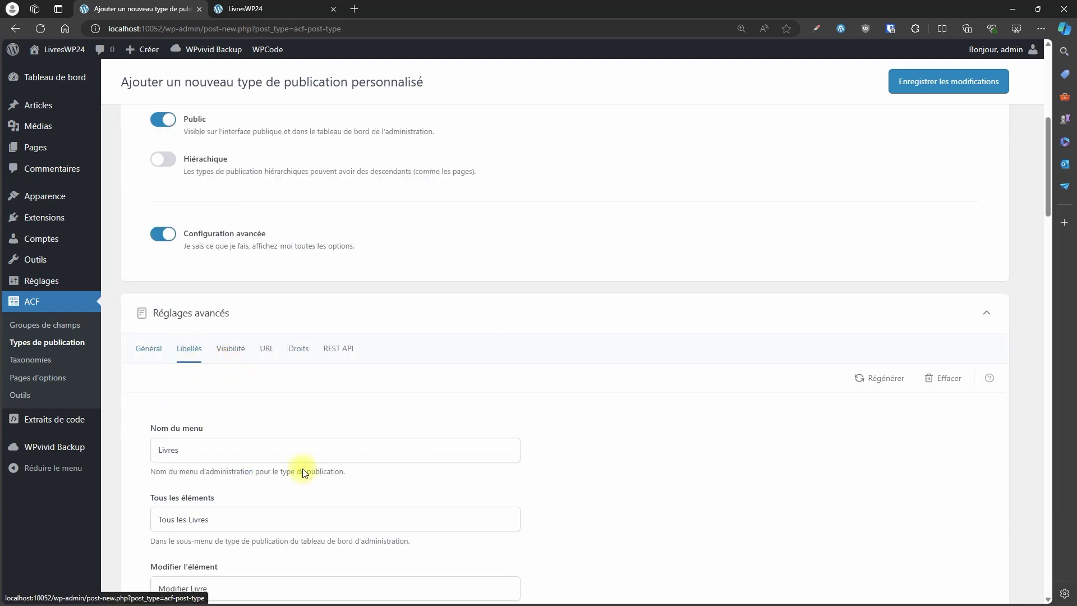
scroll(312, 461, "down", 3)
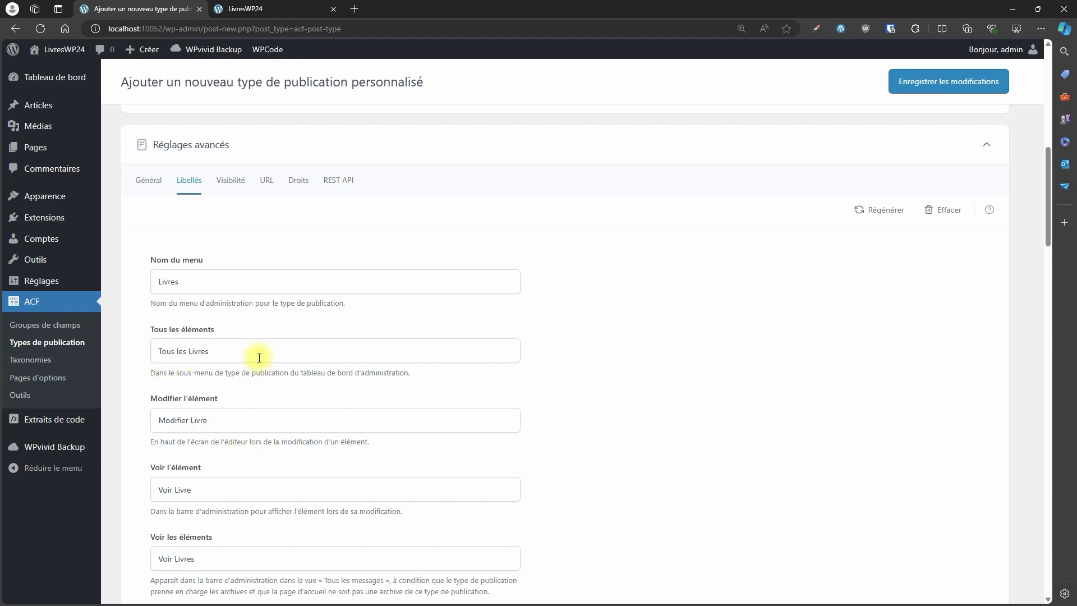
scroll(258, 359, "down", 3)
scroll(254, 383, "up", 4)
In the visibility settings, choose the group-of-houses Dashicon as the menu icon and set the menu position to 2
left_click(236, 240)
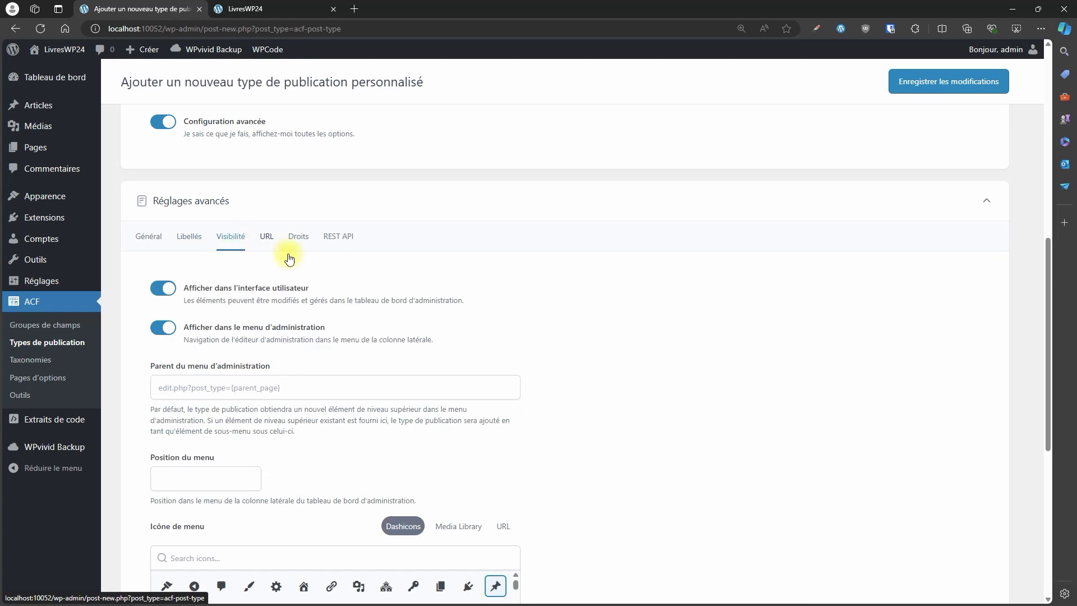
scroll(557, 329, "down", 2)
scroll(496, 347, "down", 2)
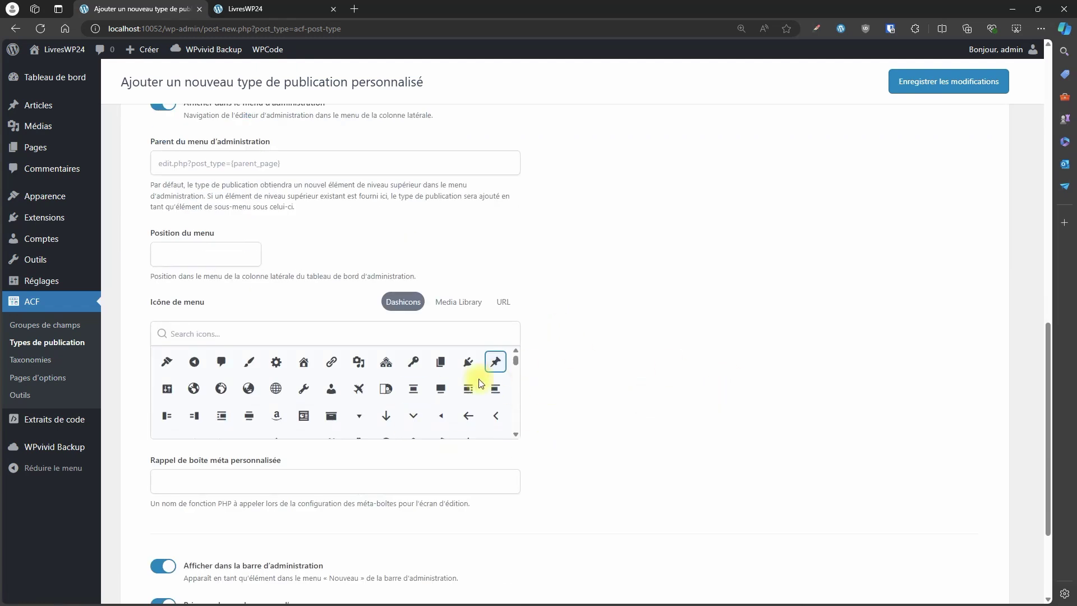
left_click(386, 363)
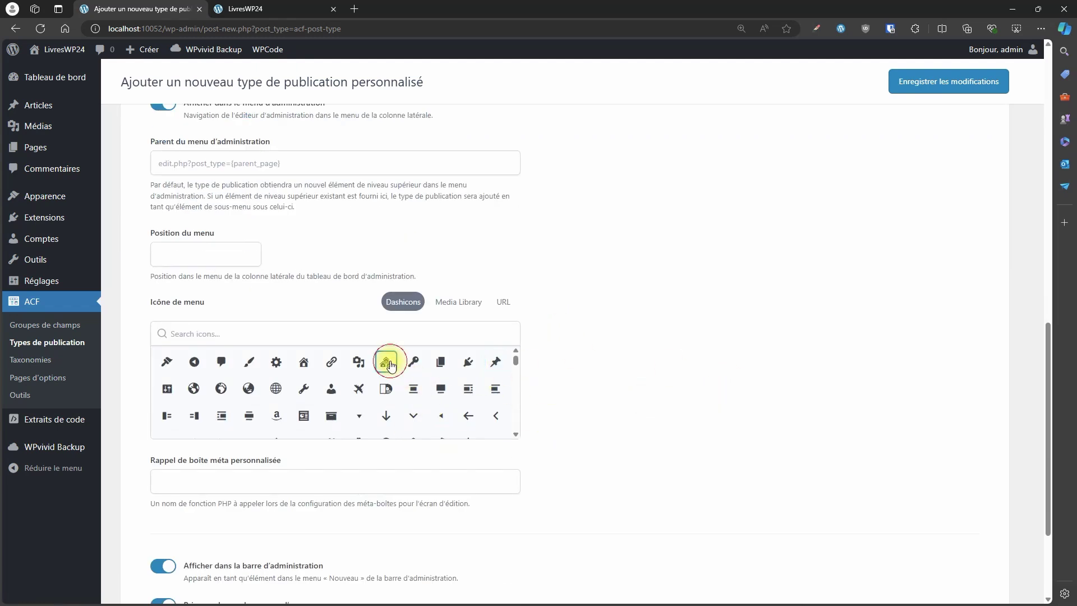
left_click(248, 253)
type("1")
scroll(617, 351, "down", 3)
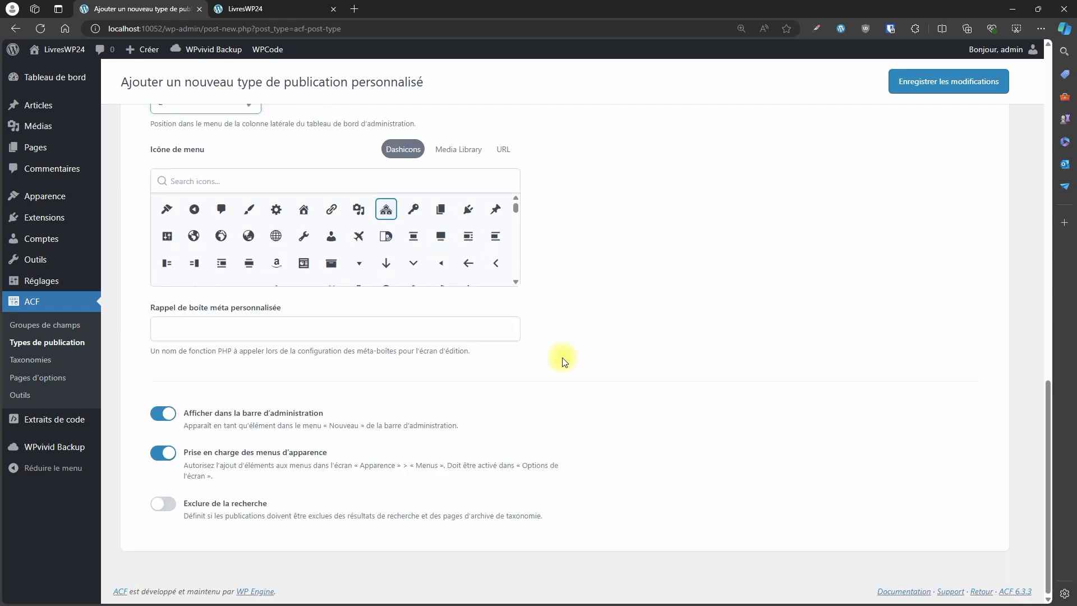
scroll(393, 348, "up", 4)
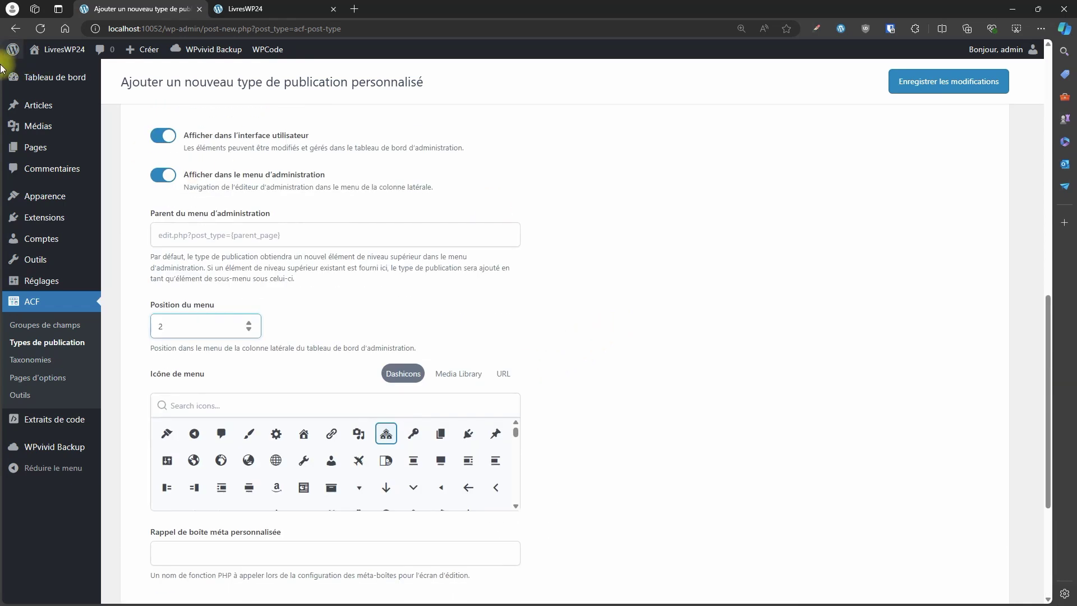
mouse_move(36, 108)
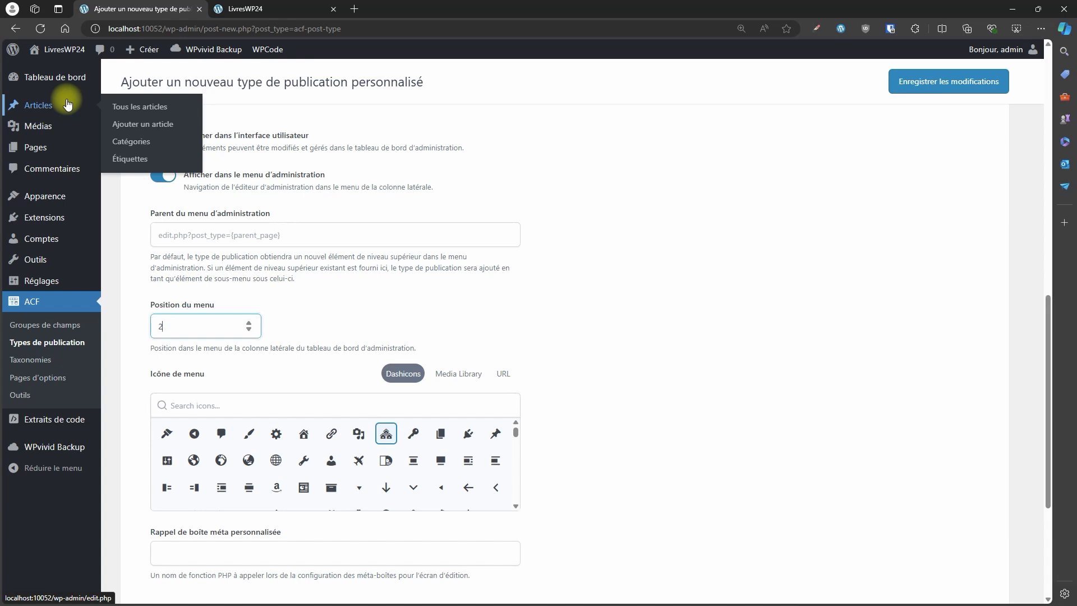
scroll(578, 216, "down", 4)
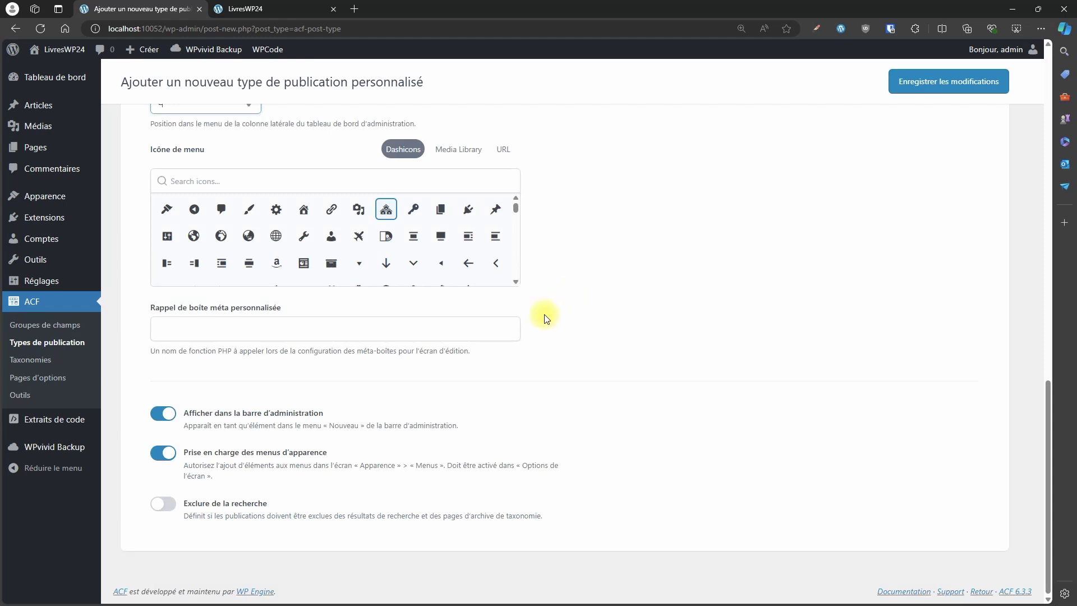
scroll(548, 335, "up", 6)
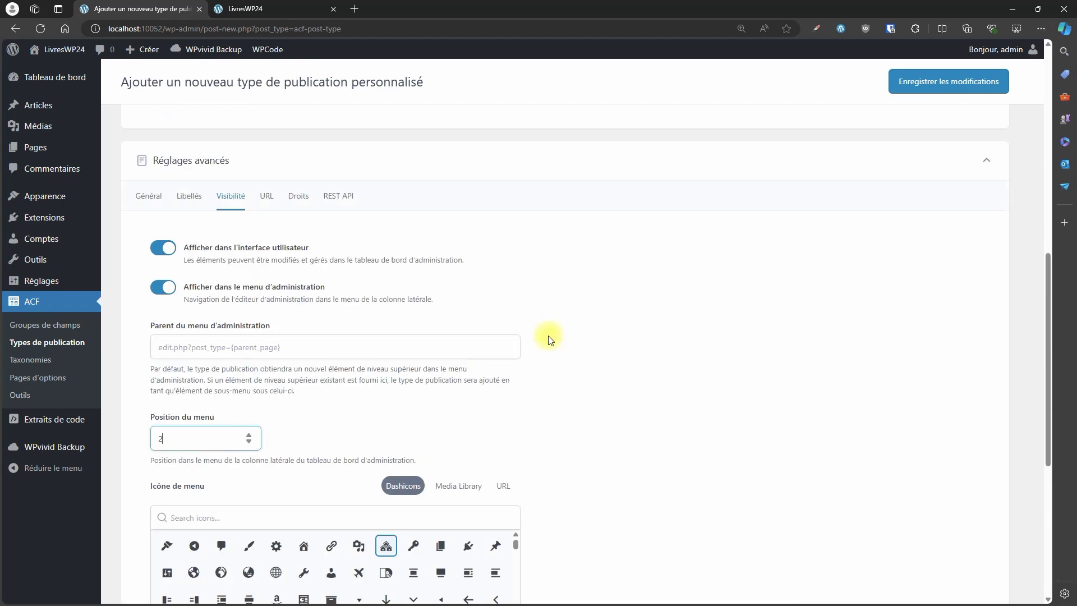
Enable Archive in the post type's URL settings, leaving the archive slug empty
left_click(268, 199)
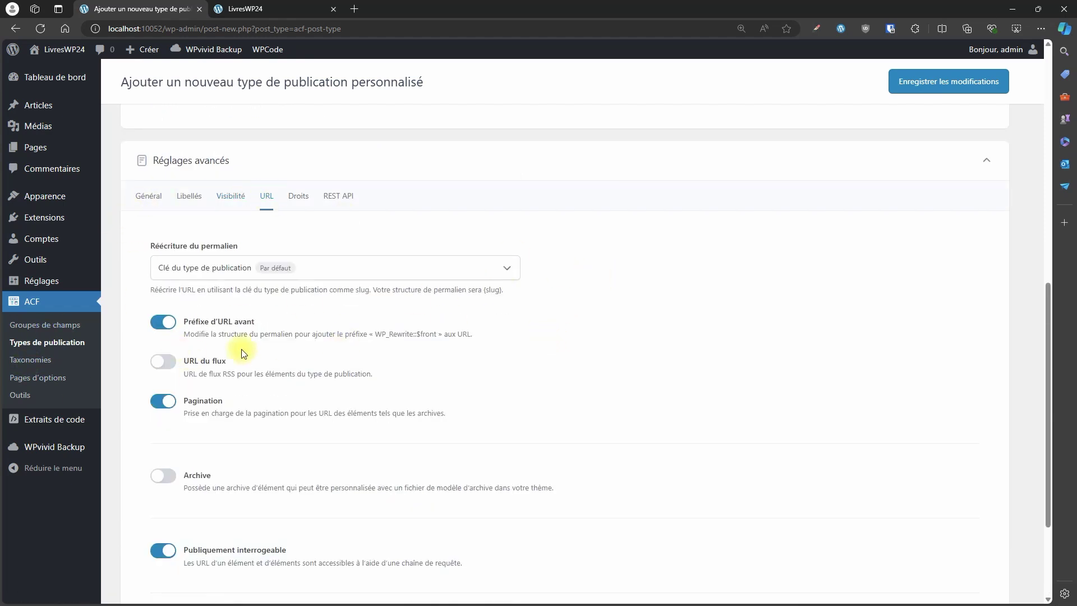
scroll(639, 365, "down", 3)
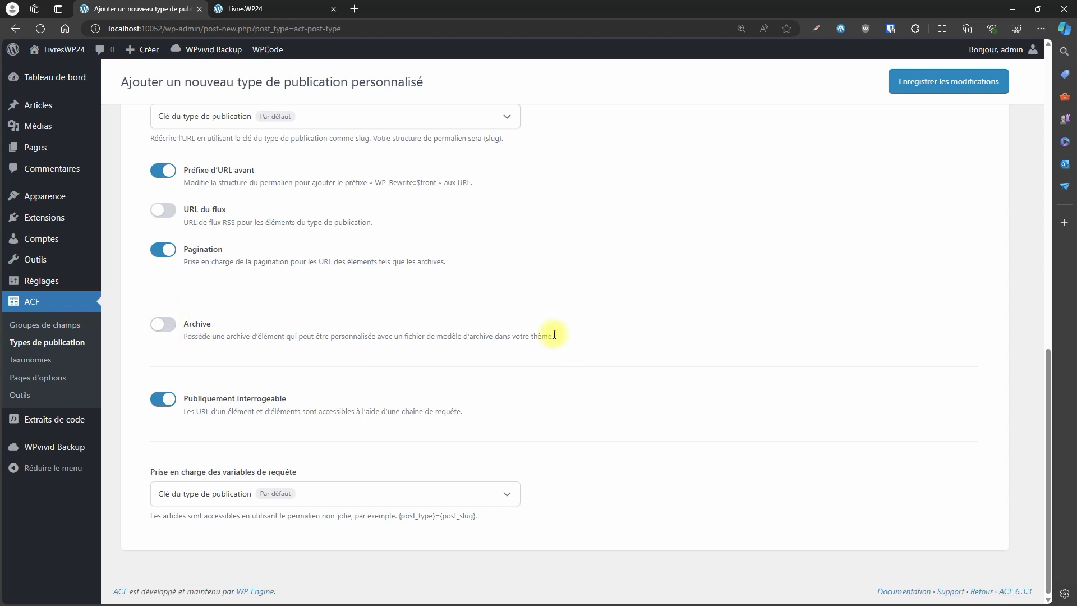
left_click(184, 325)
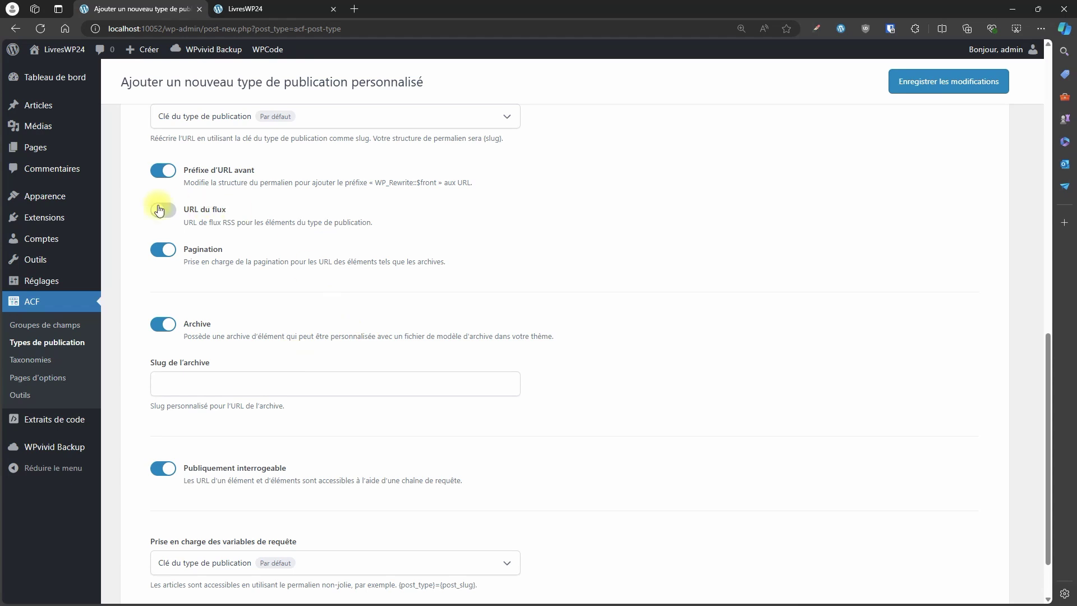
mouse_move(52, 198)
scroll(584, 373, "down", 2)
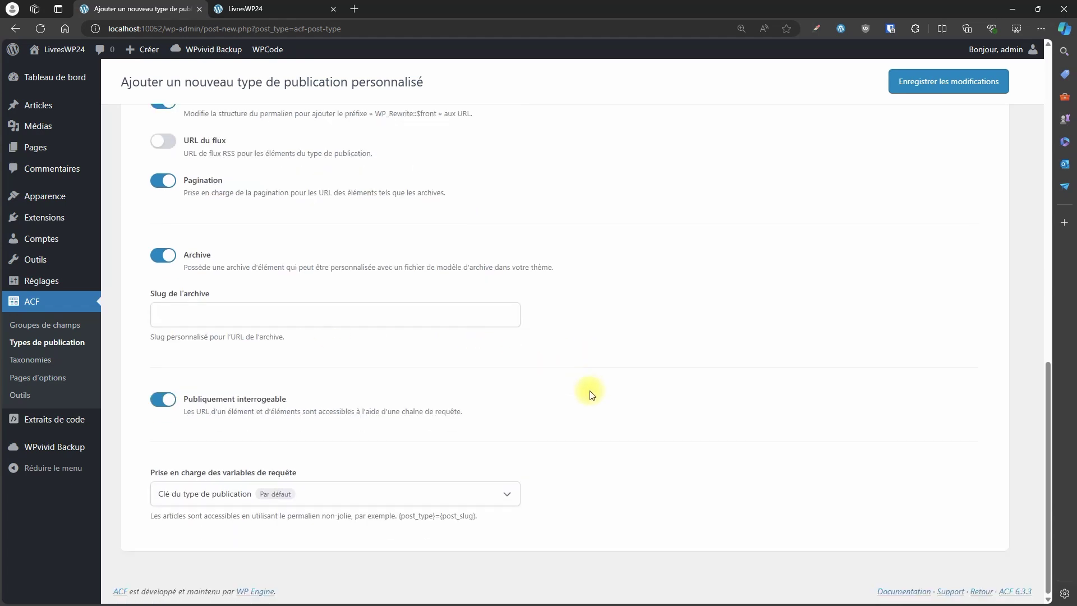
scroll(594, 426, "up", 5)
Check the post type's rights and REST API settings without changing them, and save the Livres post type
left_click(299, 257)
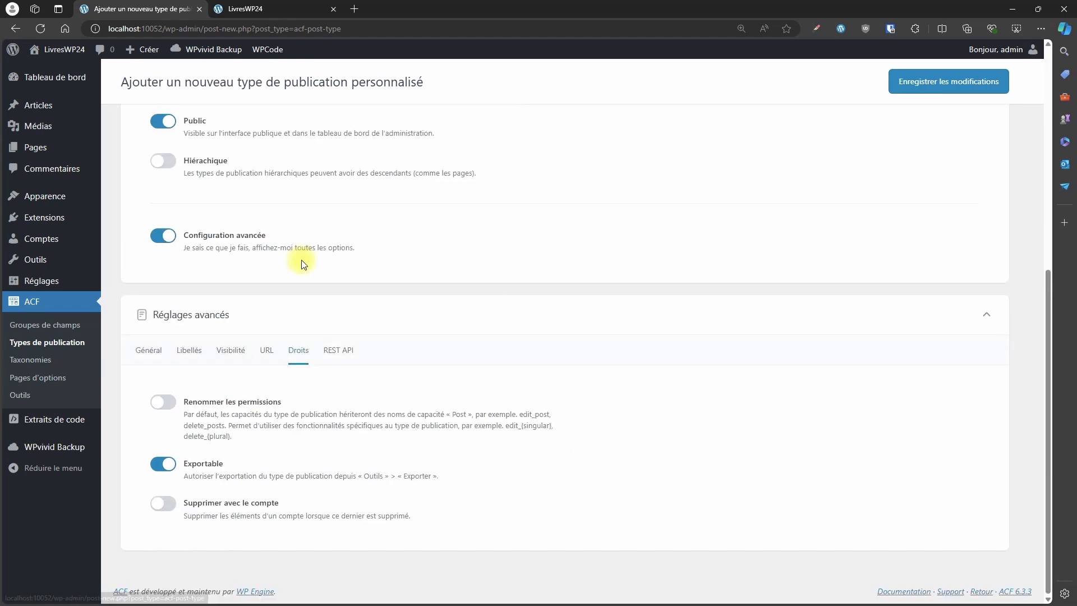
scroll(506, 405, "up", 2)
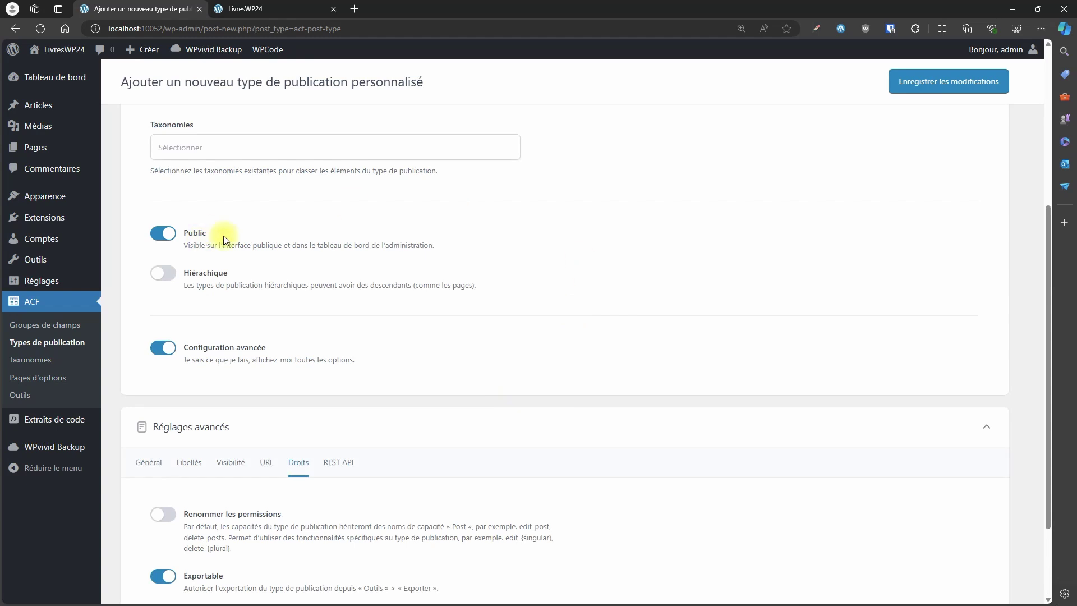
scroll(408, 280, "up", 1)
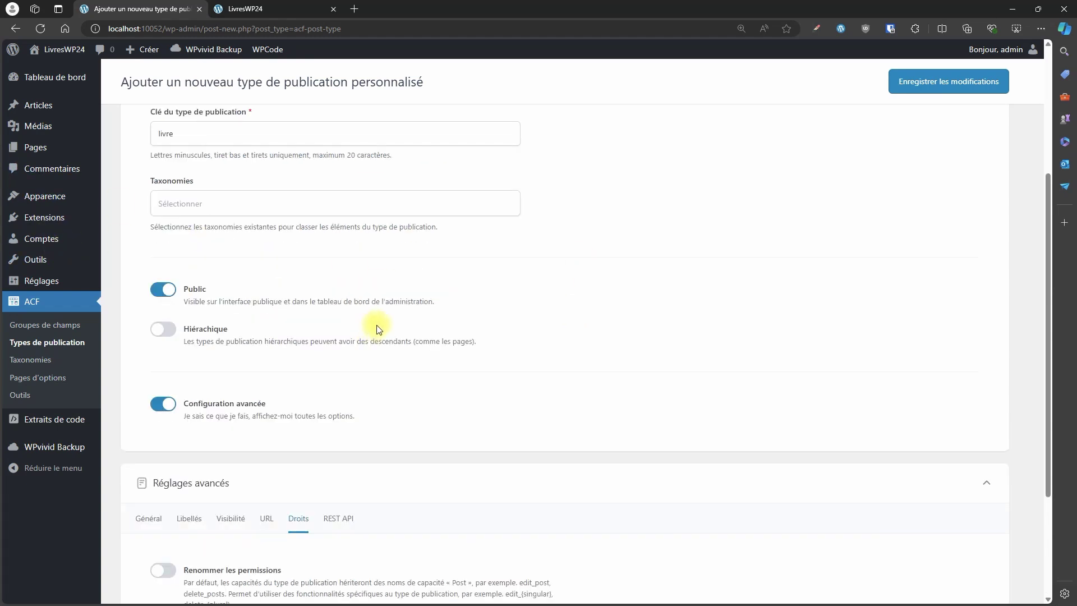
scroll(378, 327, "down", 3)
left_click(338, 350)
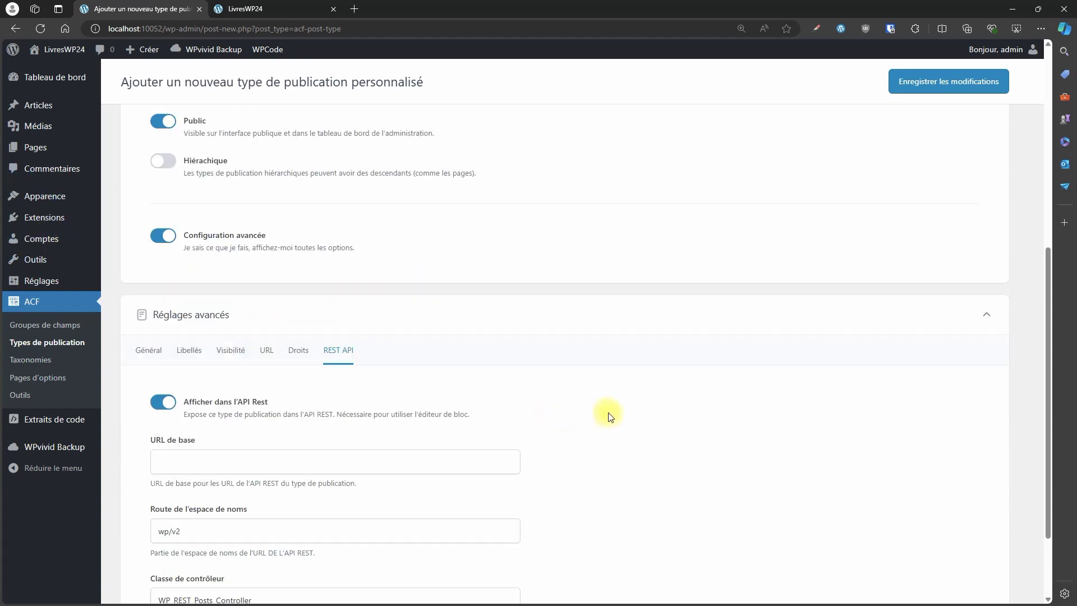
scroll(610, 414, "up", 7)
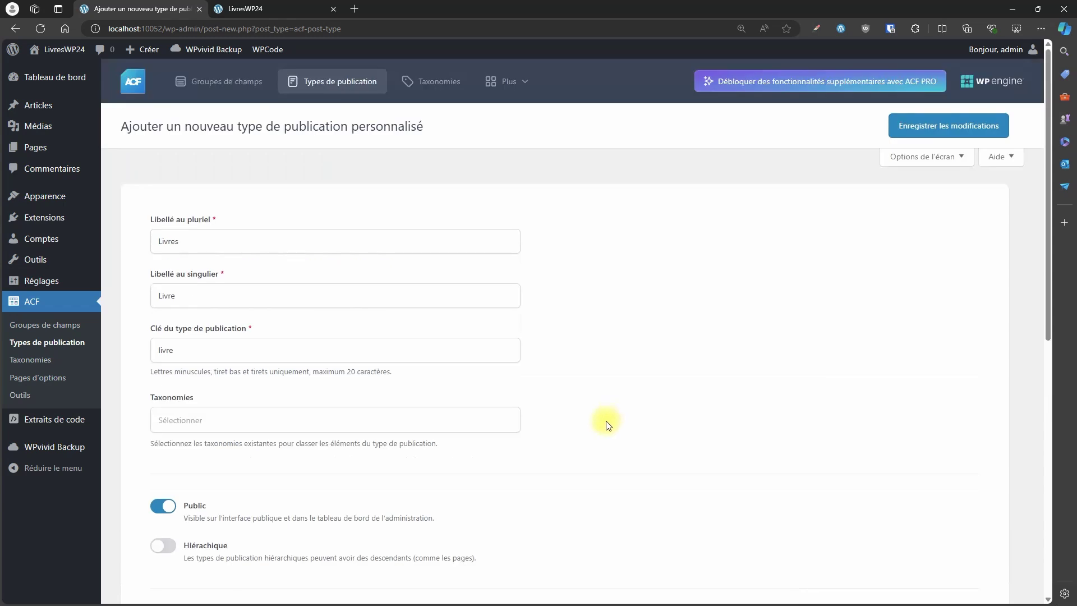
left_click(945, 128)
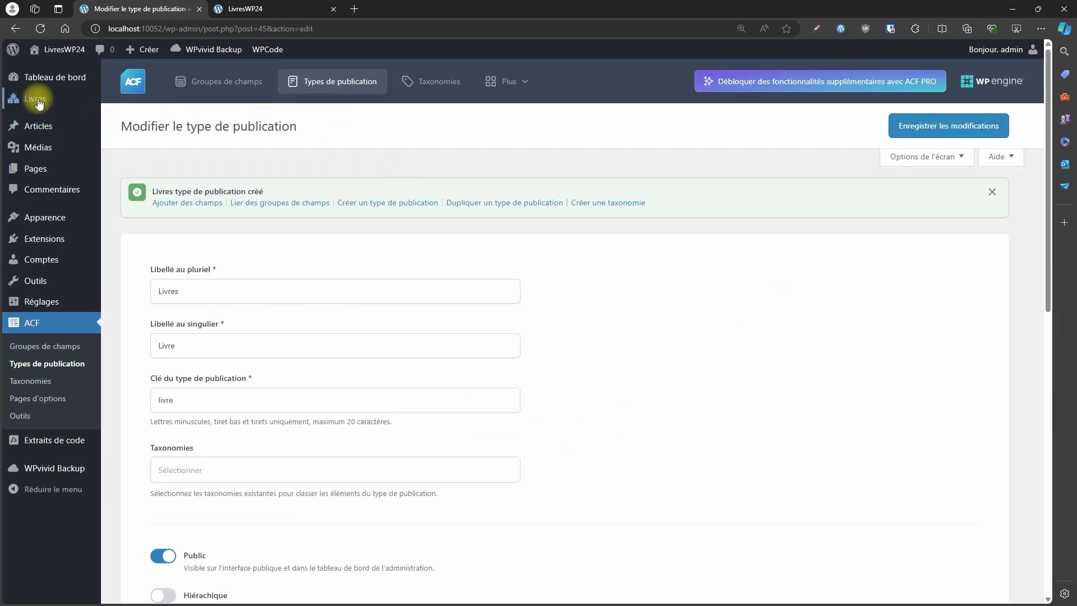
mouse_move(38, 103)
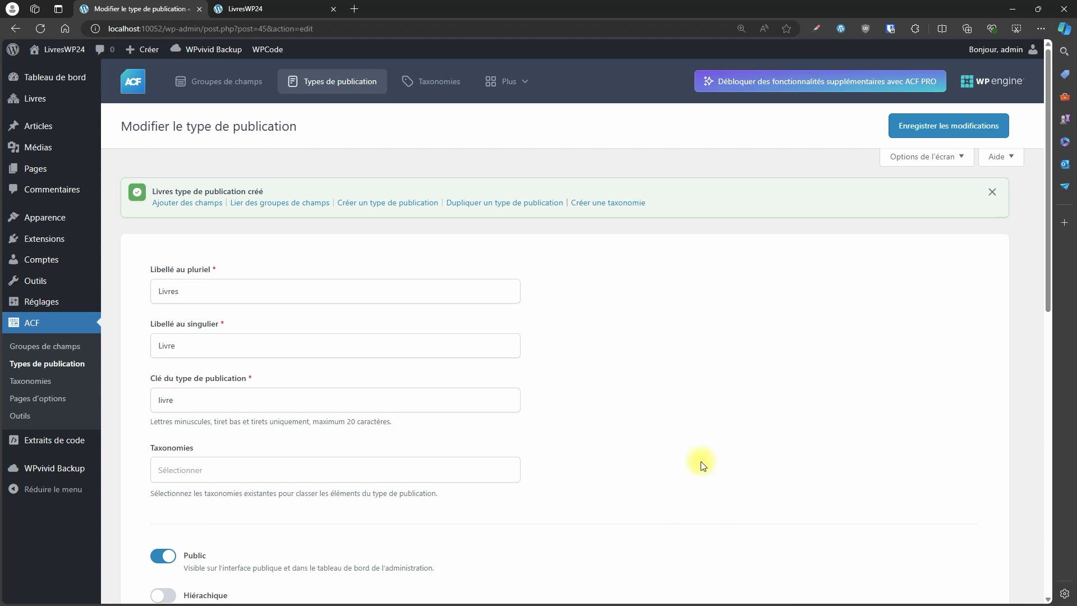
Start a new ACF taxonomy with plural label "Types de livres", singular label "type de livre" and key "type-de-livre"
left_click(39, 386)
left_click(547, 410)
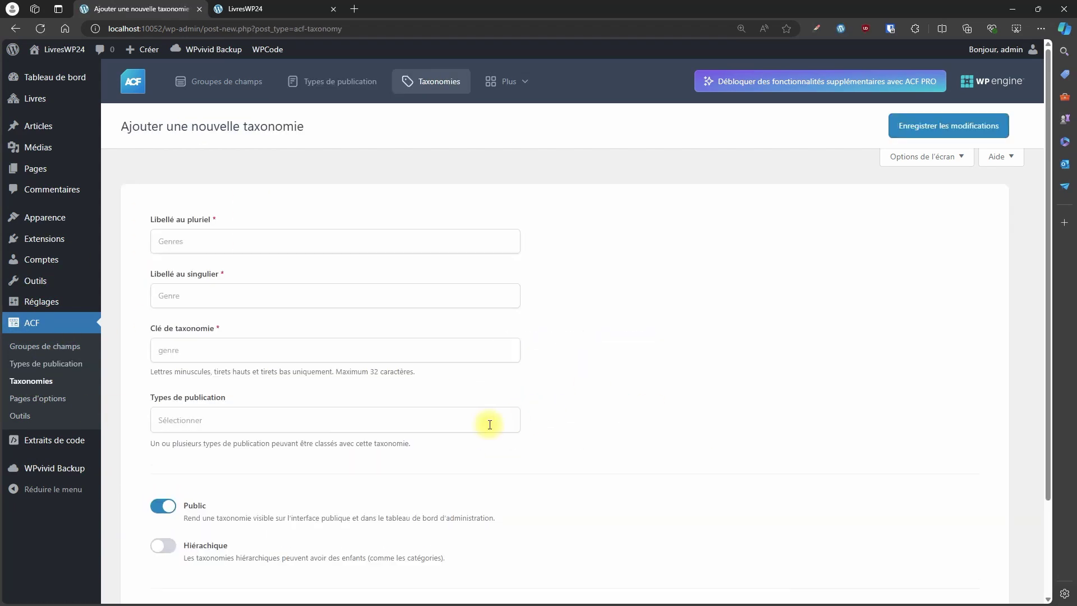
left_click(207, 240)
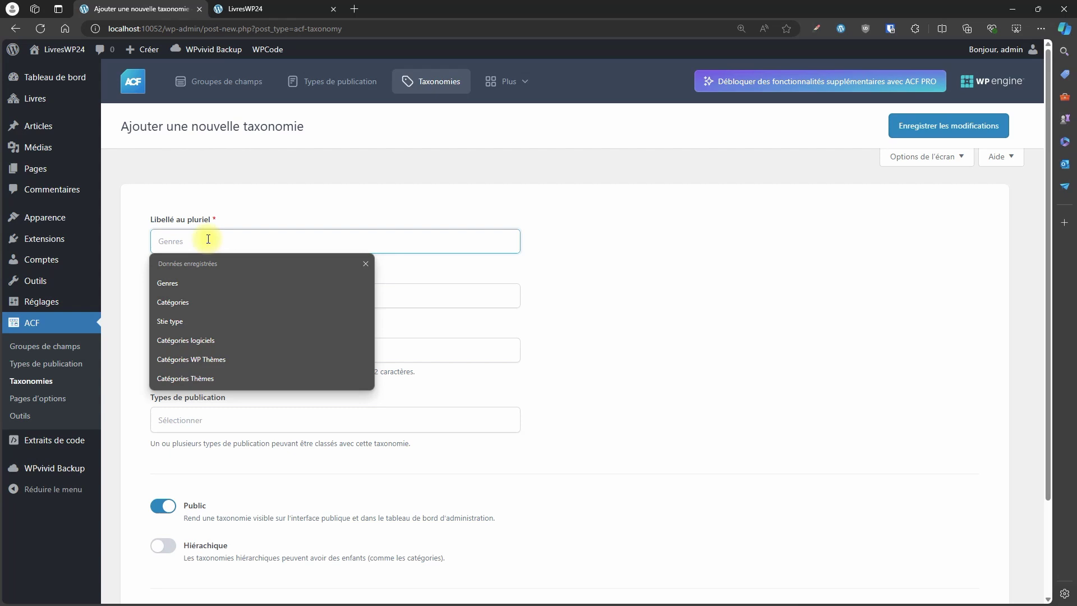
type("Ty")
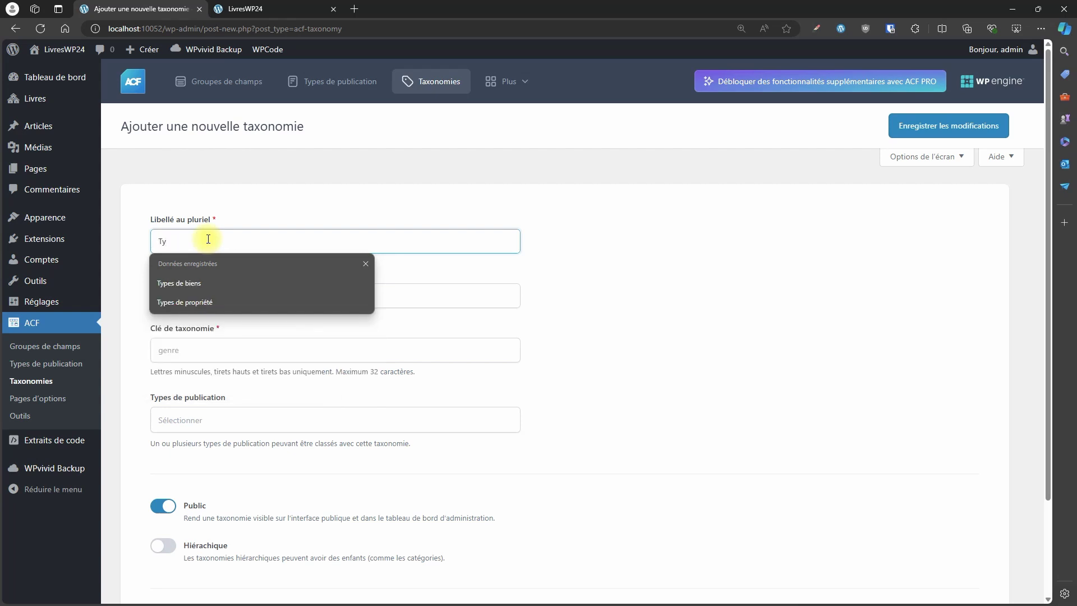
type("pe de livres")
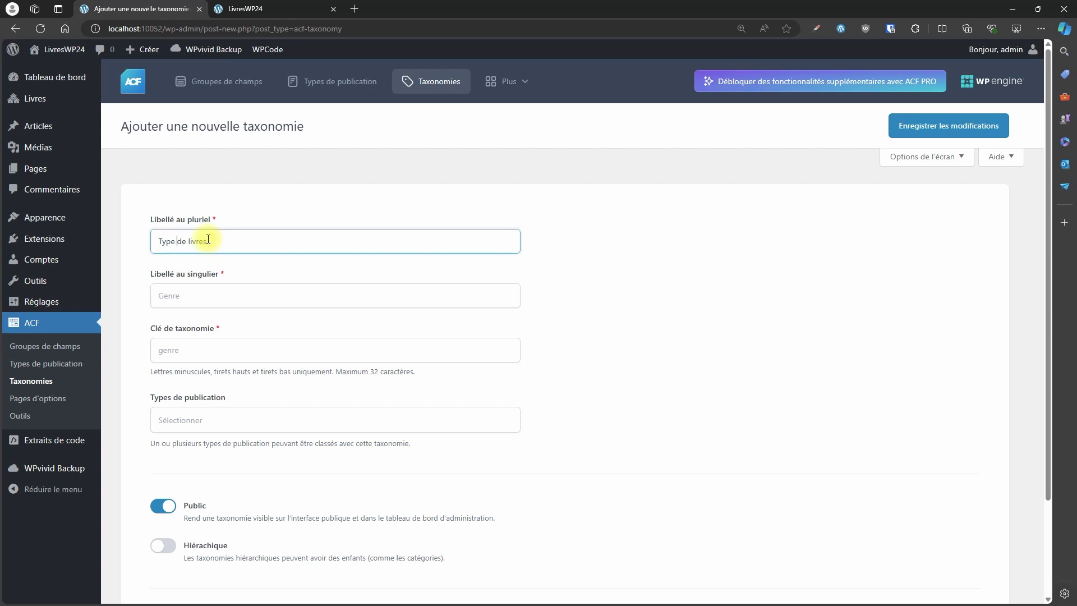
key("Tab")
type("t")
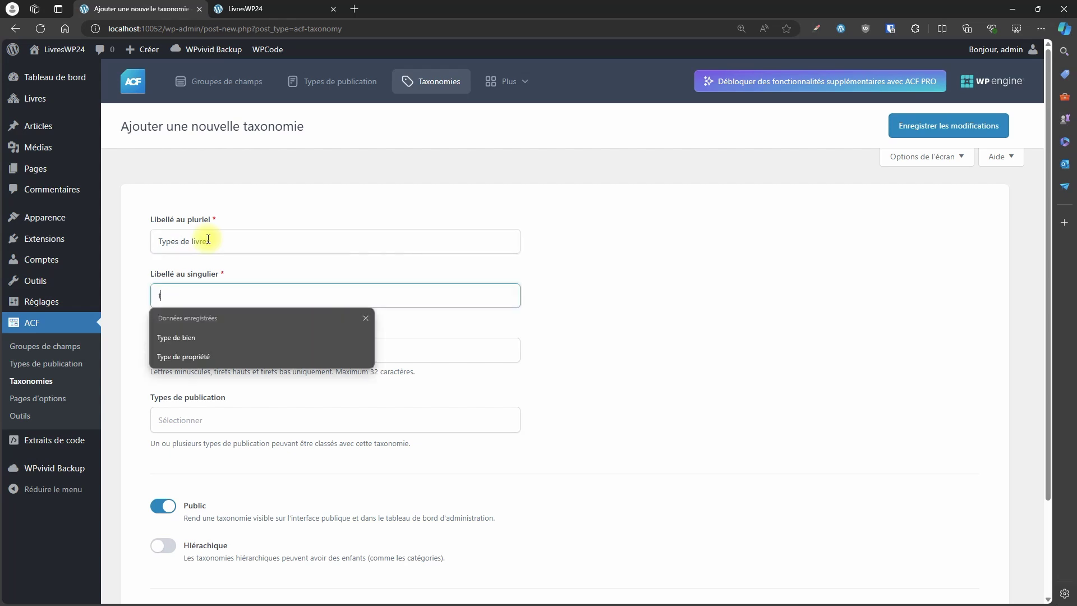
type("ype de livre")
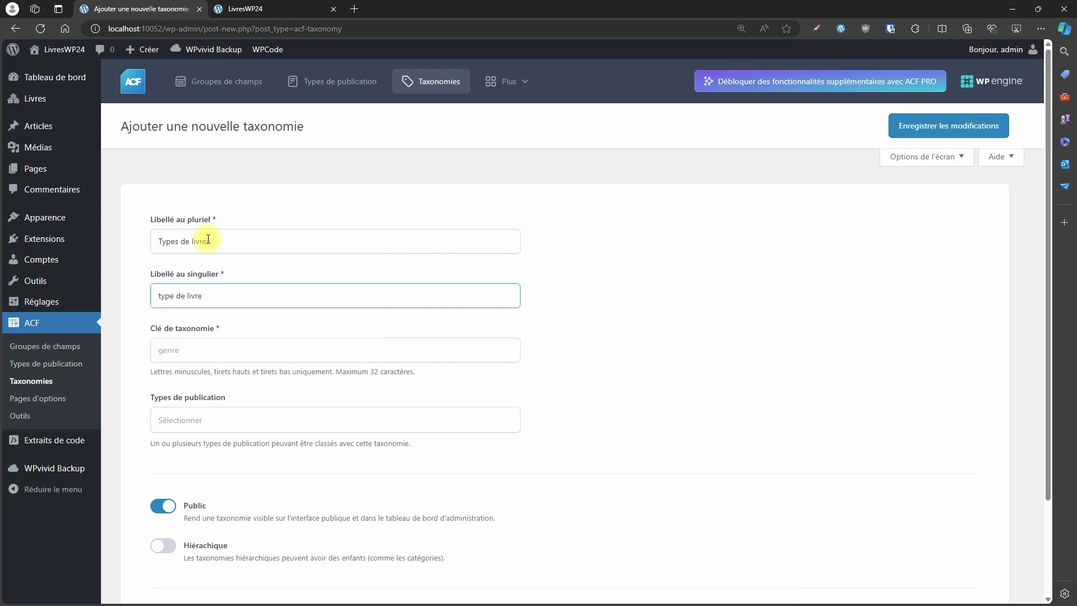
key("Tab")
key("End")
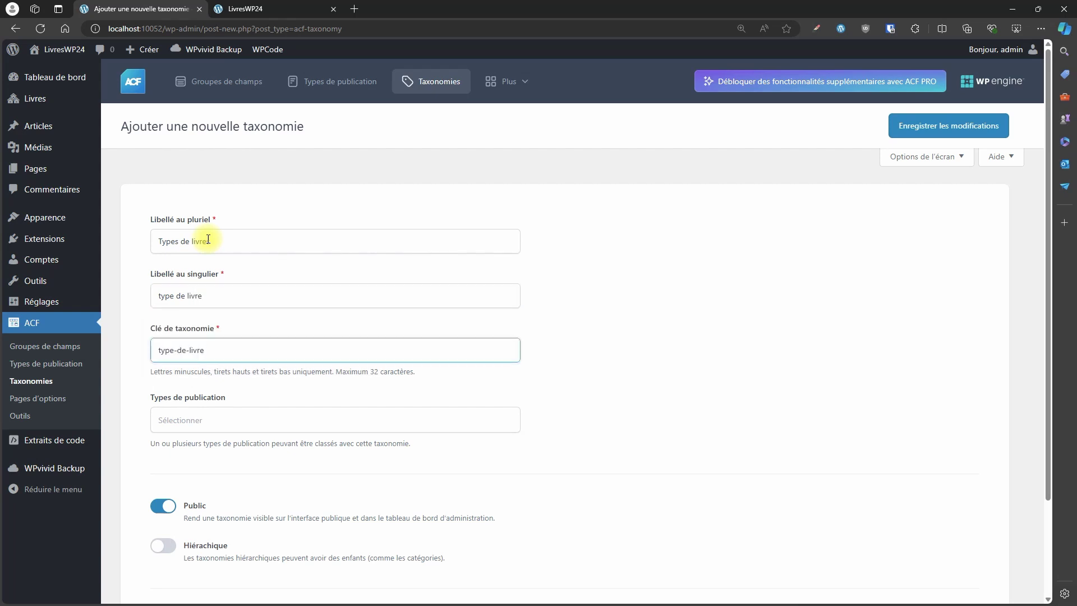
Assign the new taxonomy to the Livre post type
scroll(327, 290, "down", 2)
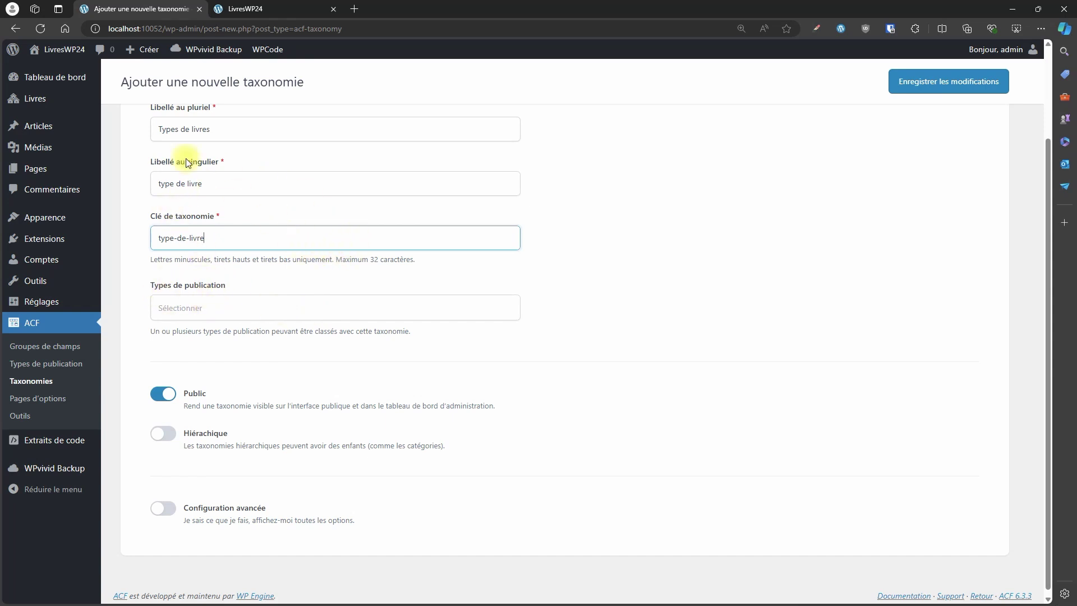
left_click(236, 309)
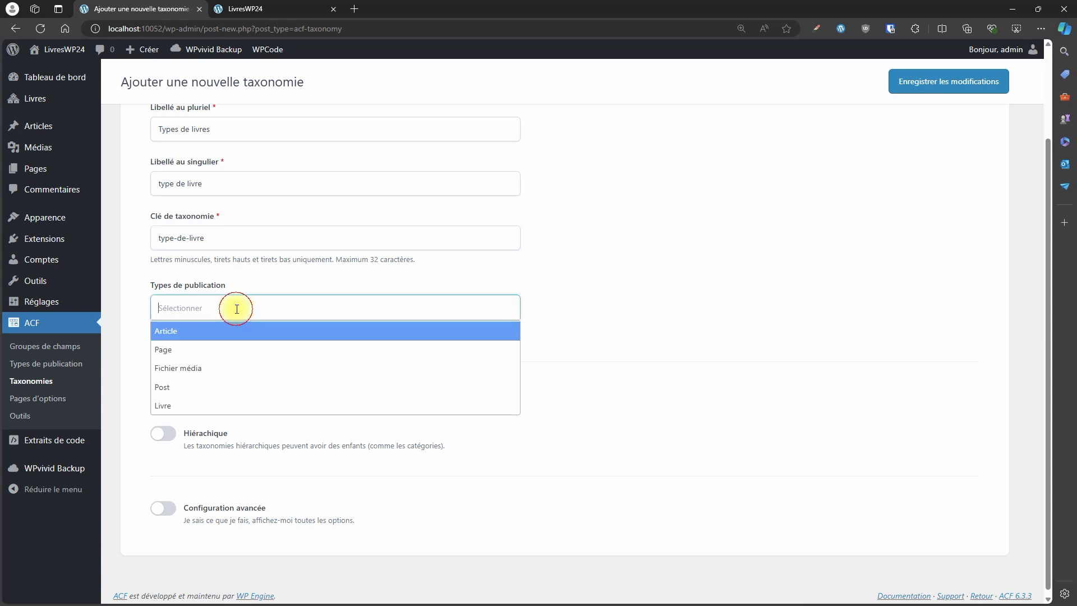
left_click(208, 406)
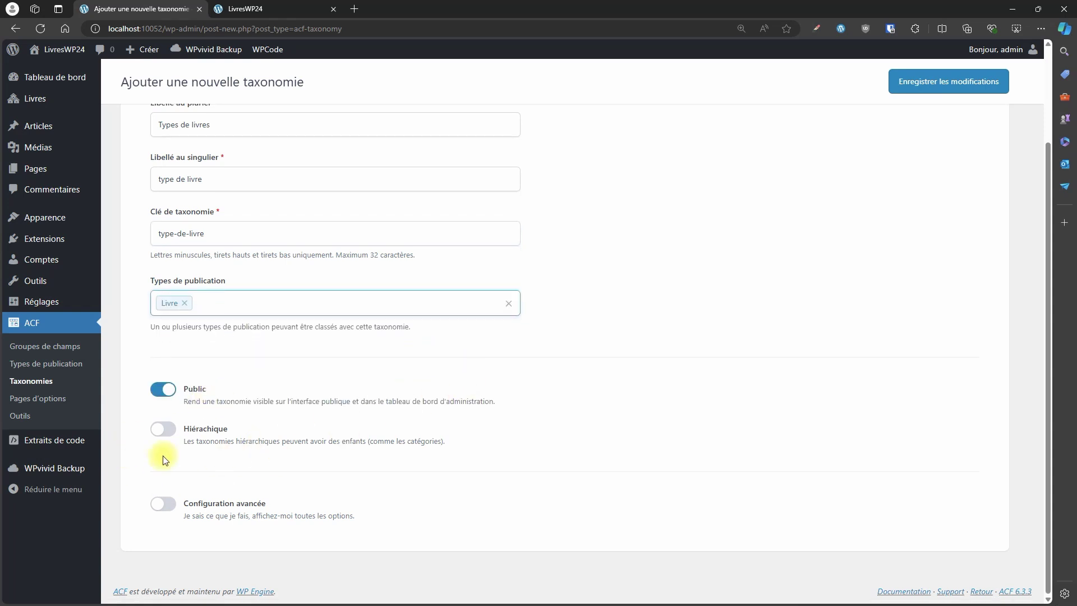
Enable the taxonomy's advanced configuration and turn on term sorting (Trier les termes) in its general settings
left_click(162, 503)
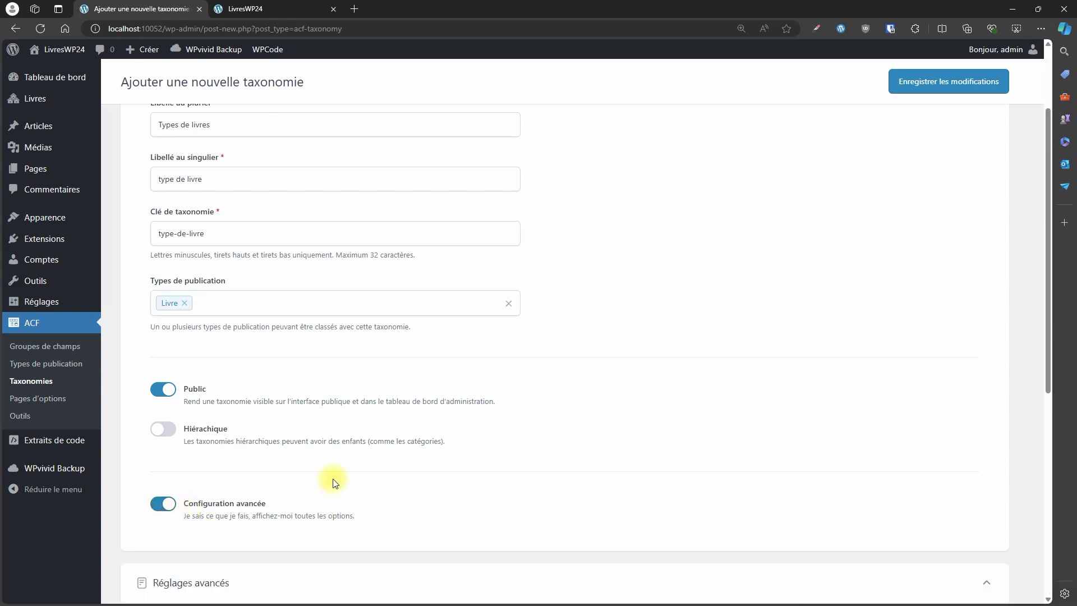
scroll(339, 484, "down", 7)
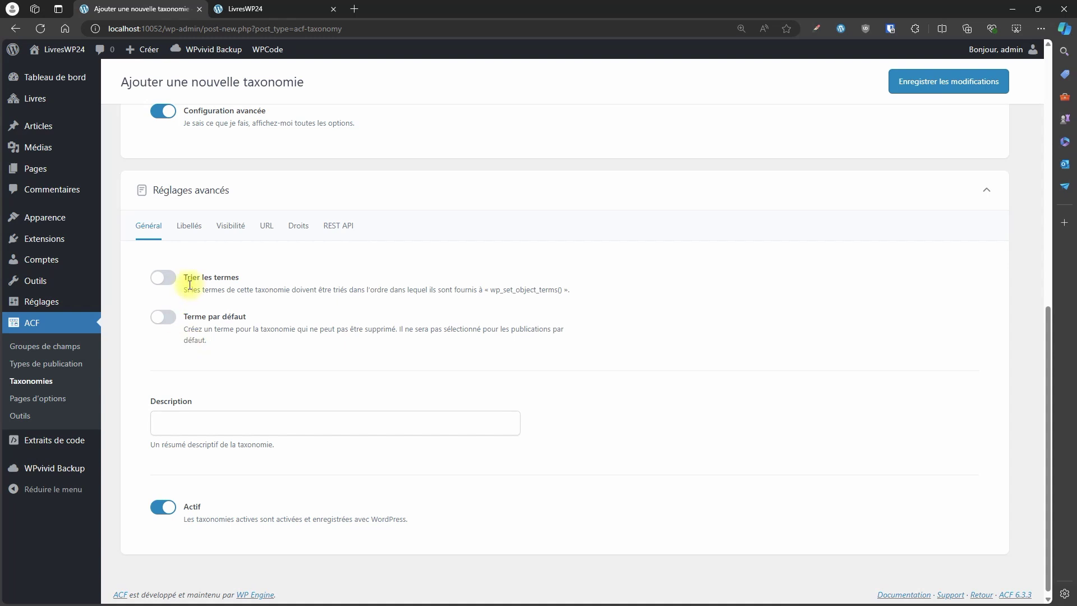
left_click(163, 278)
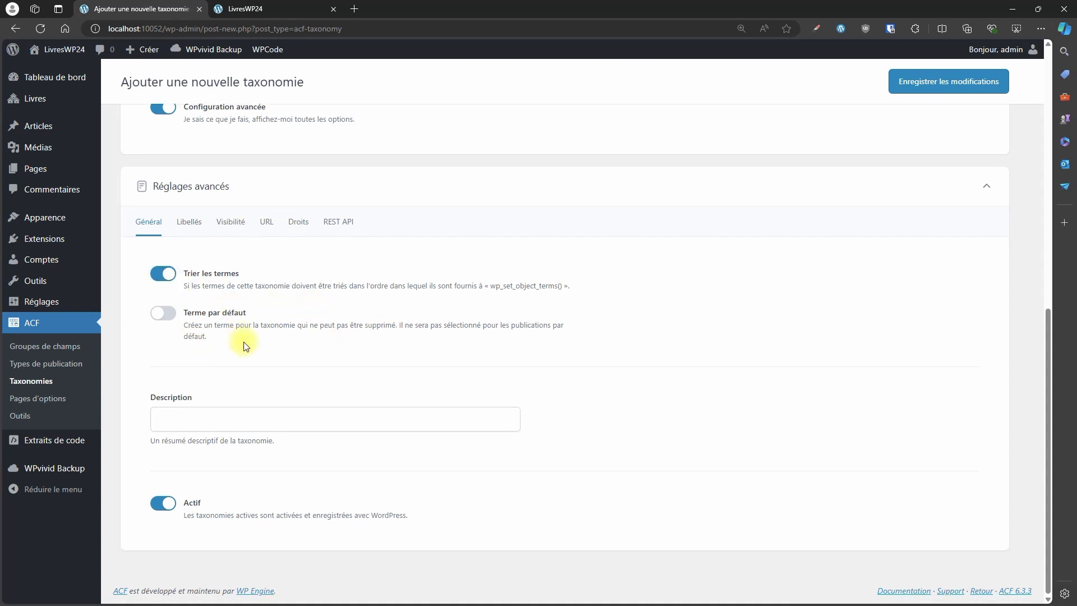
scroll(247, 385, "up", 3)
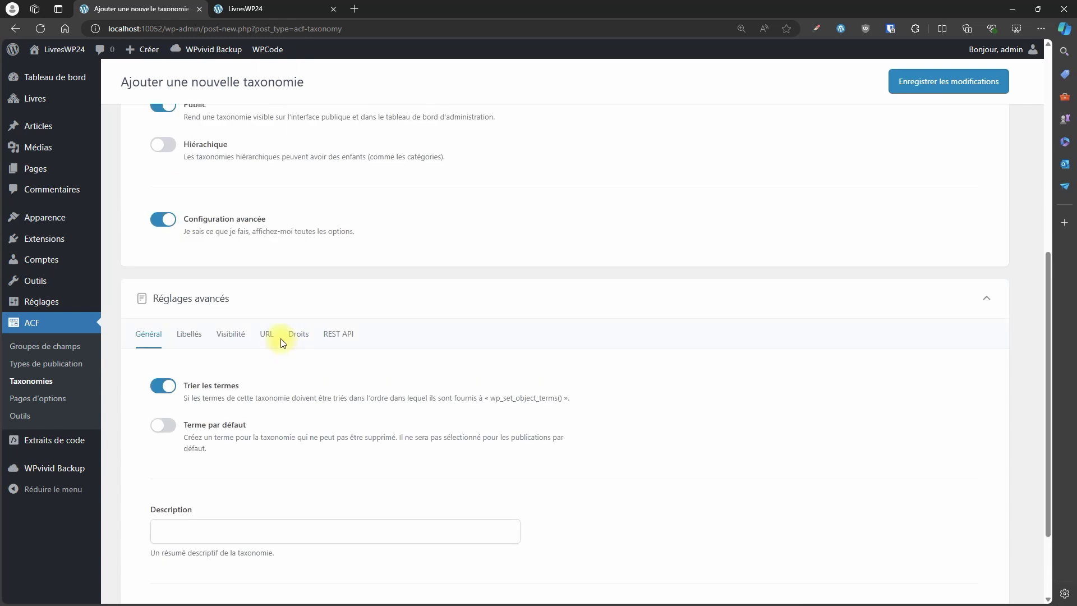
scroll(264, 370, "down", 3)
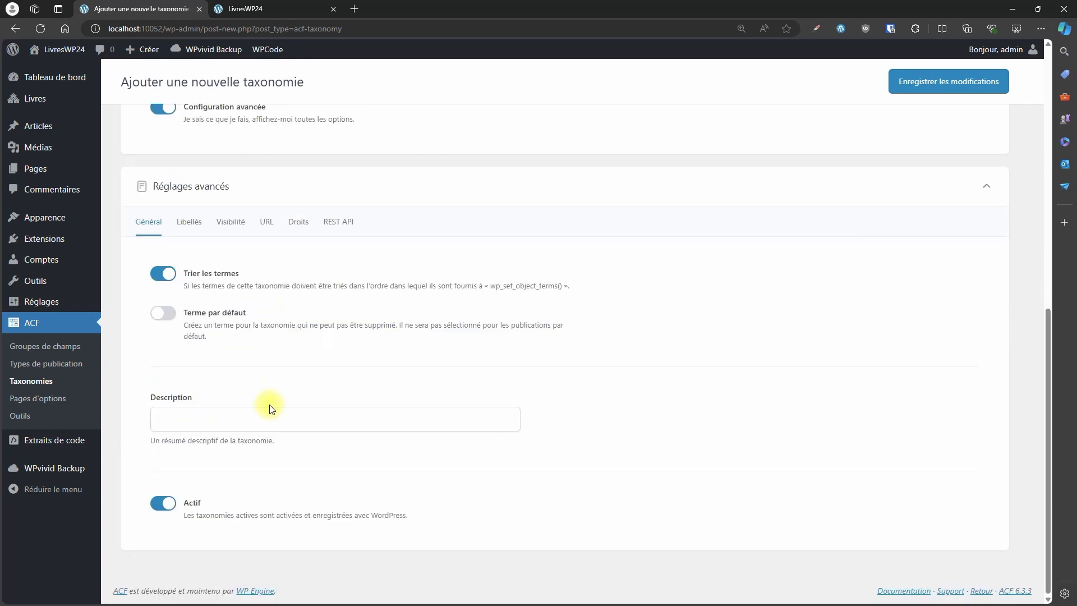
In the taxonomy's label settings, change the menu label (Libellé du menu) to "Catégories"
left_click(196, 223)
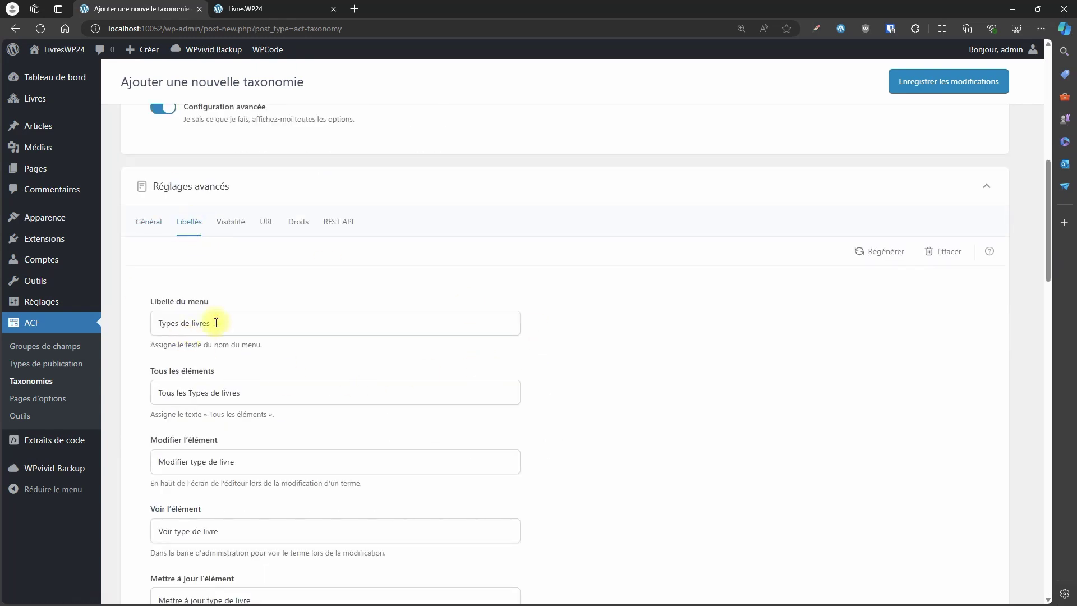
scroll(398, 373, "down", 2)
scroll(400, 386, "up", 1)
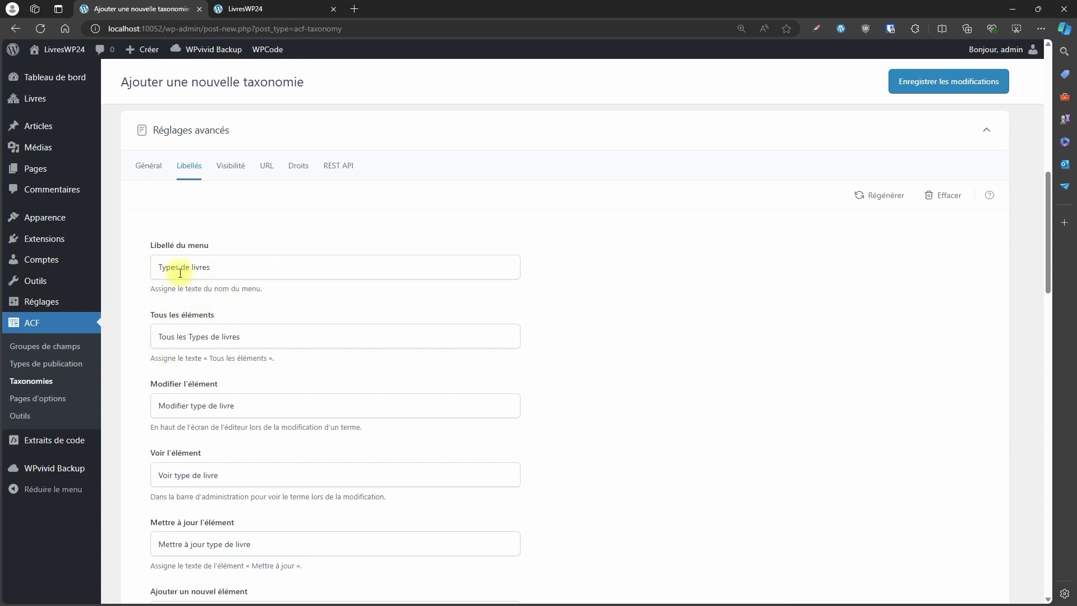
mouse_move(56, 76)
left_click_drag(221, 267, 120, 274)
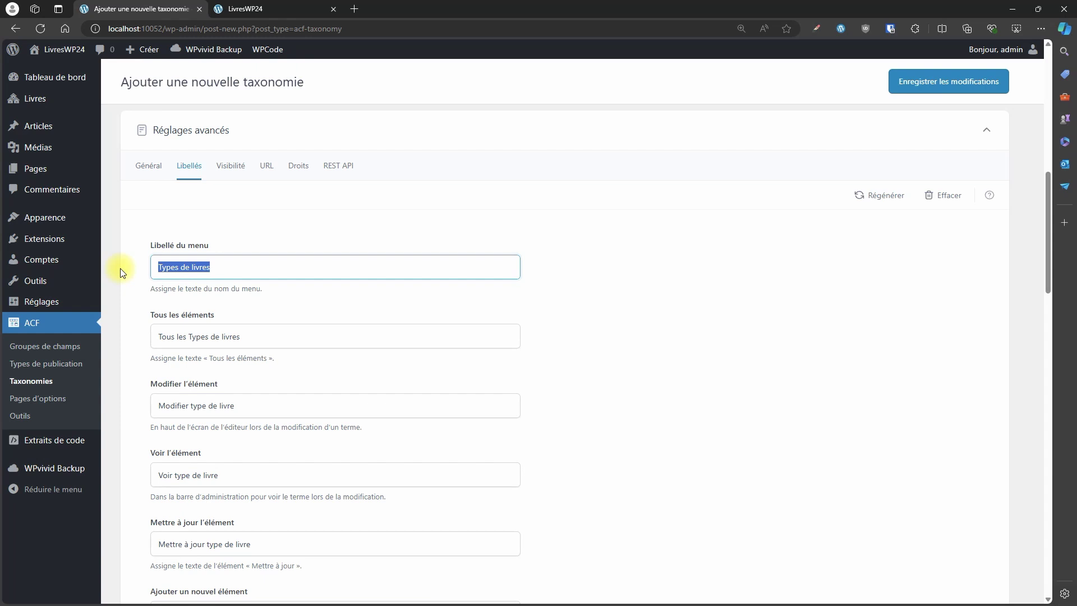
type("Catég")
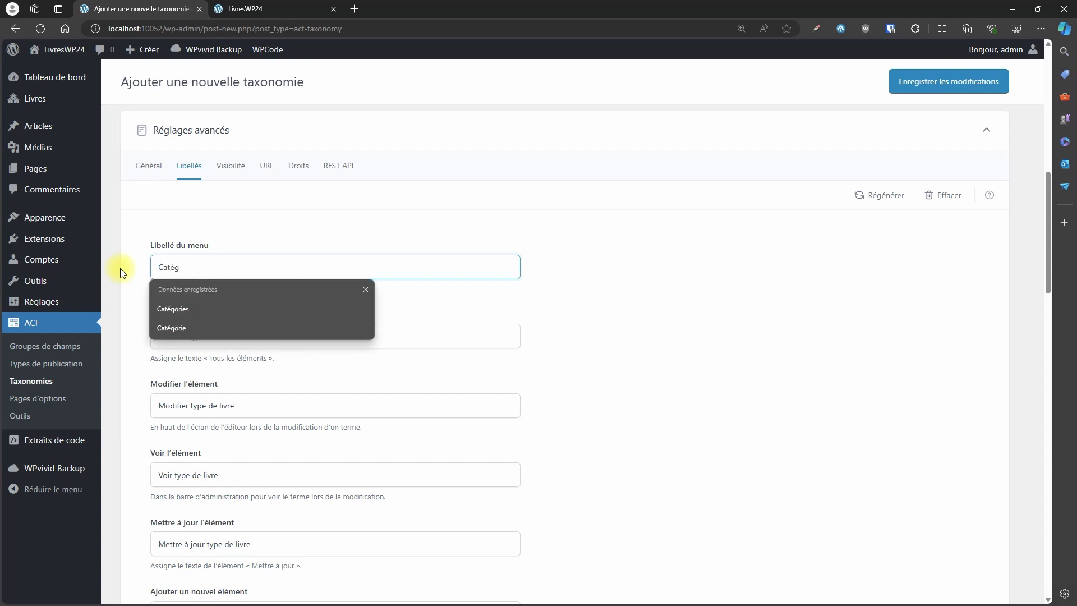
type("ories")
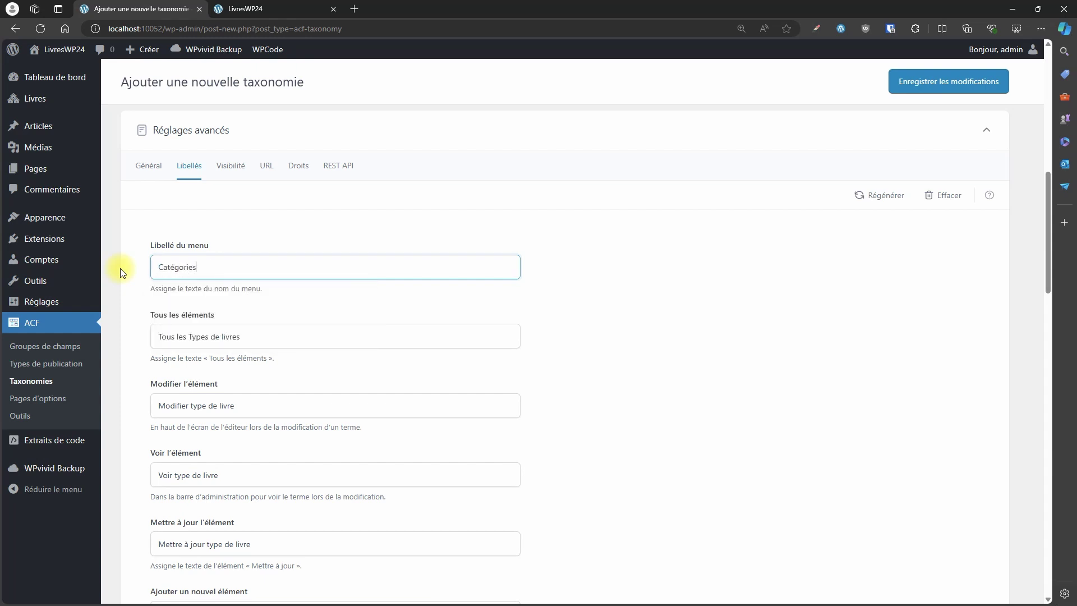
left_click(632, 325)
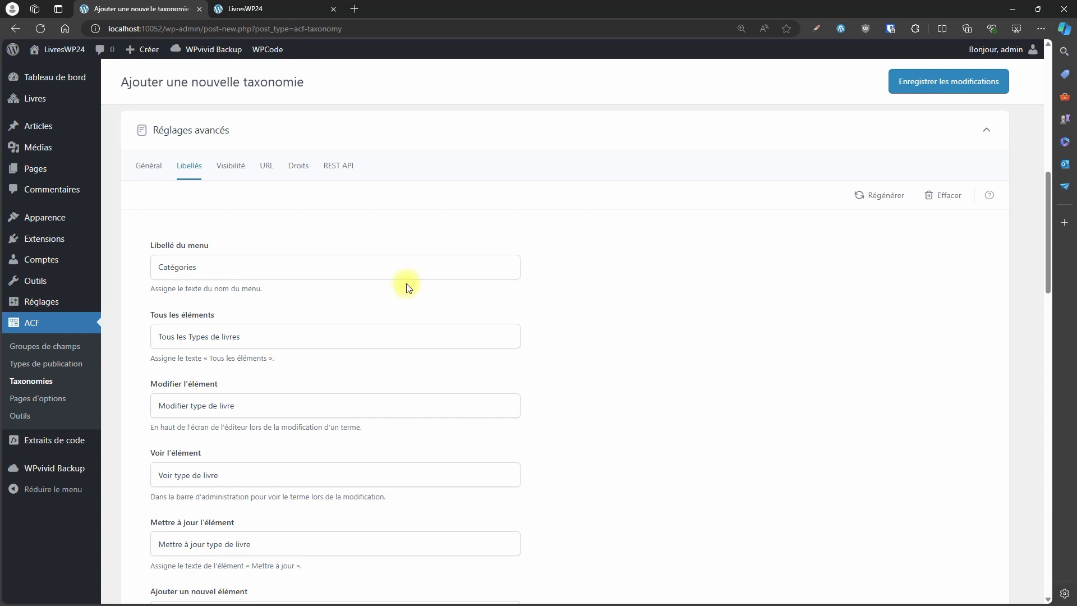
Review the taxonomy's remaining labels and its visibility settings
scroll(277, 404, "down", 4)
scroll(297, 381, "up", 5)
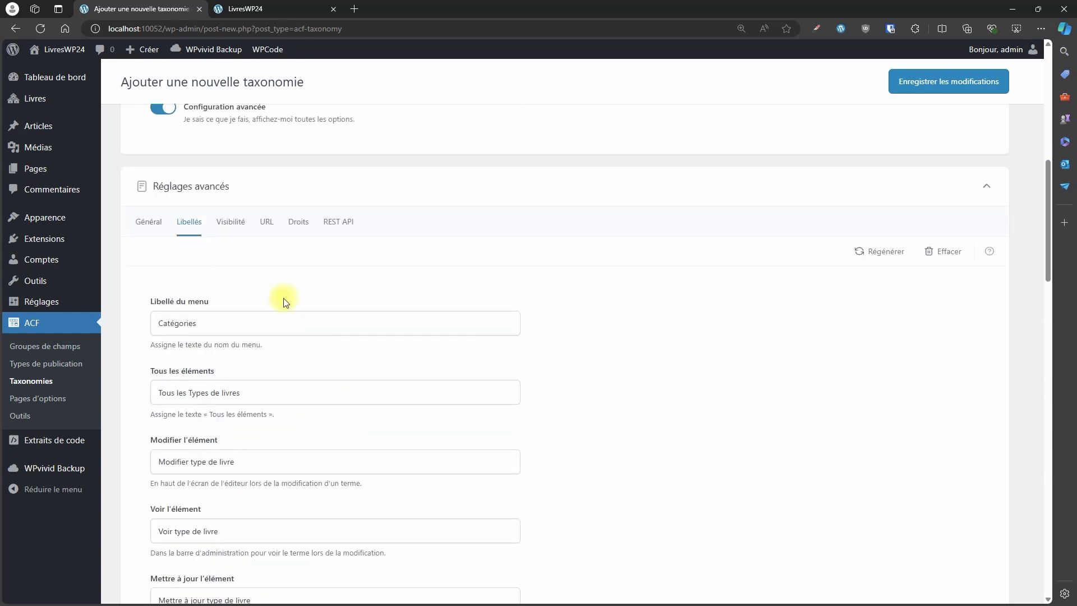
scroll(275, 392, "down", 8)
scroll(280, 398, "up", 10)
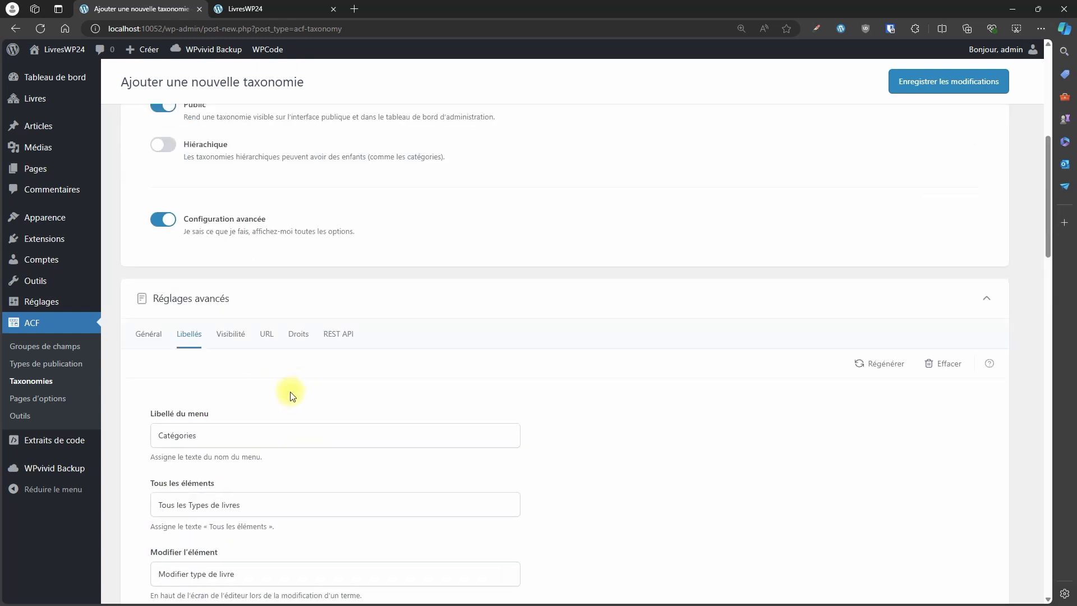
scroll(302, 392, "down", 4)
scroll(288, 466, "up", 3)
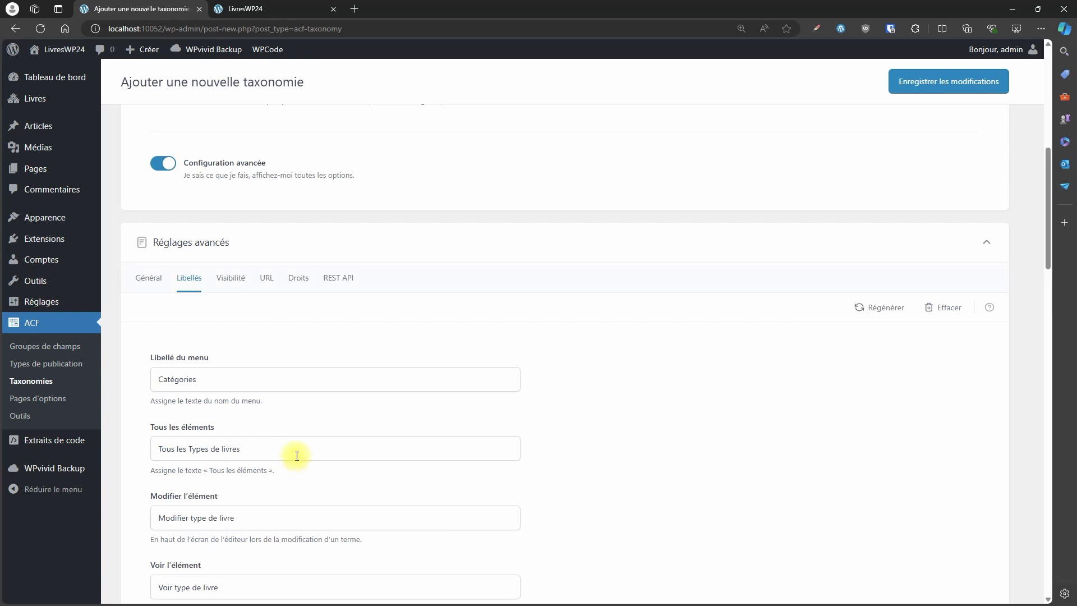
left_click(231, 278)
scroll(244, 504, "down", 3)
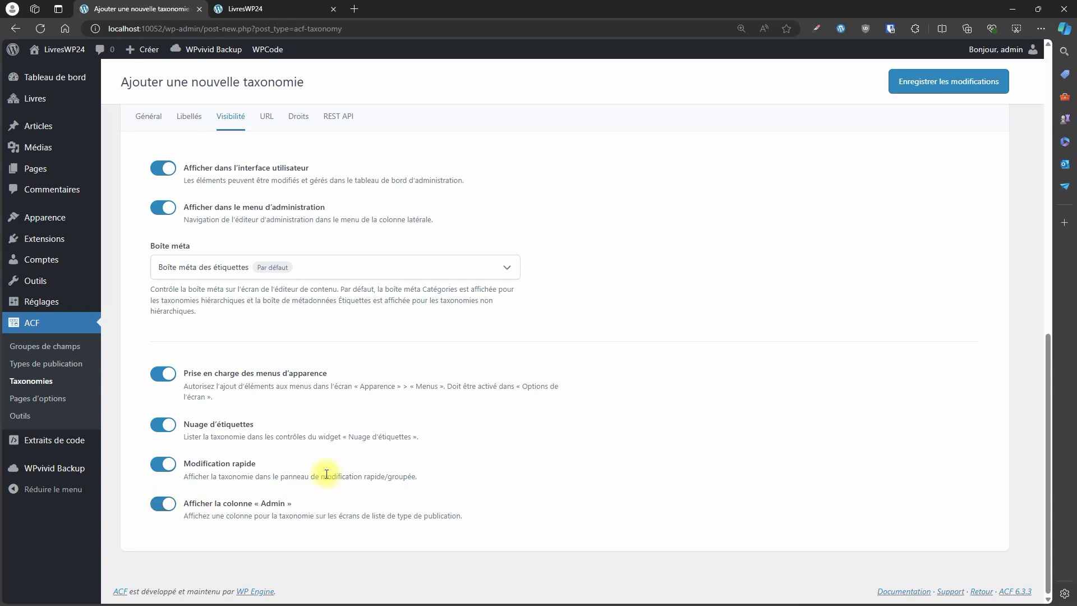
Check the taxonomy's URL, rights and REST API settings without changing them, and save the taxonomy
scroll(328, 473, "up", 1)
left_click(265, 173)
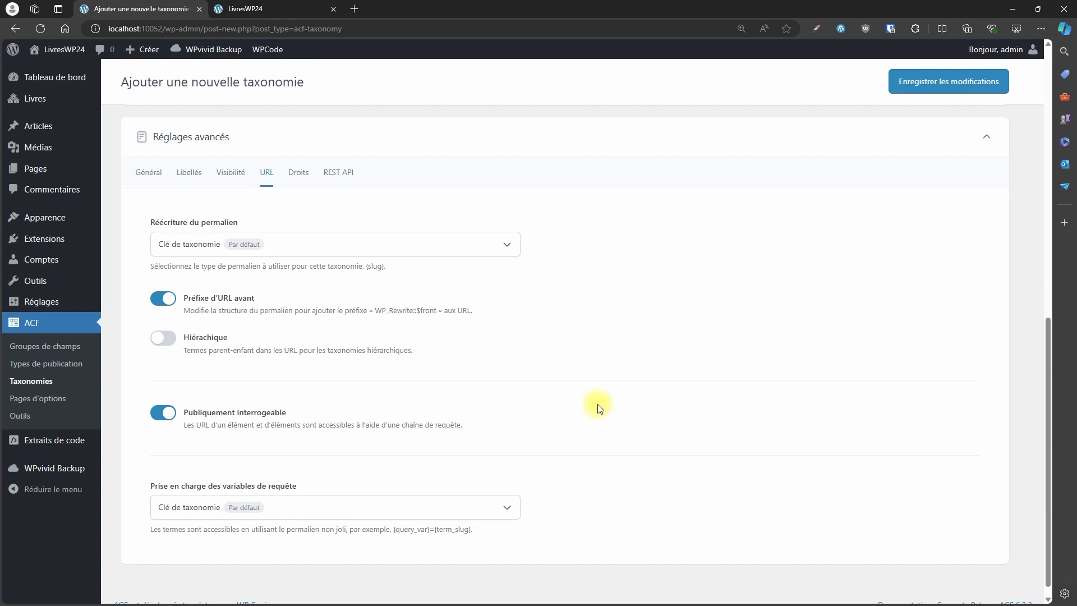
scroll(598, 415, "down", 1)
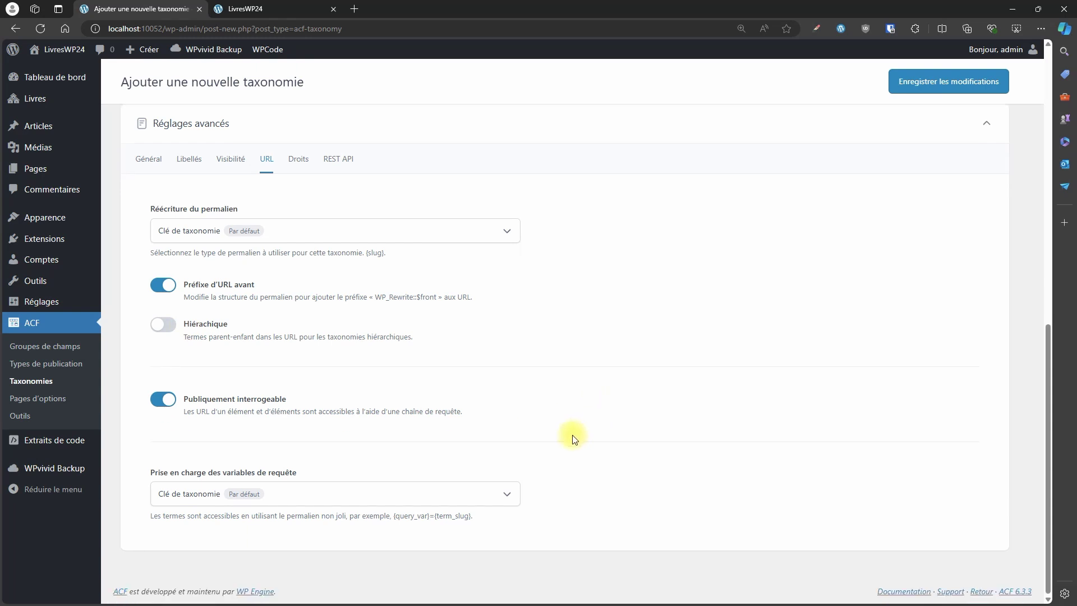
scroll(506, 439, "up", 2)
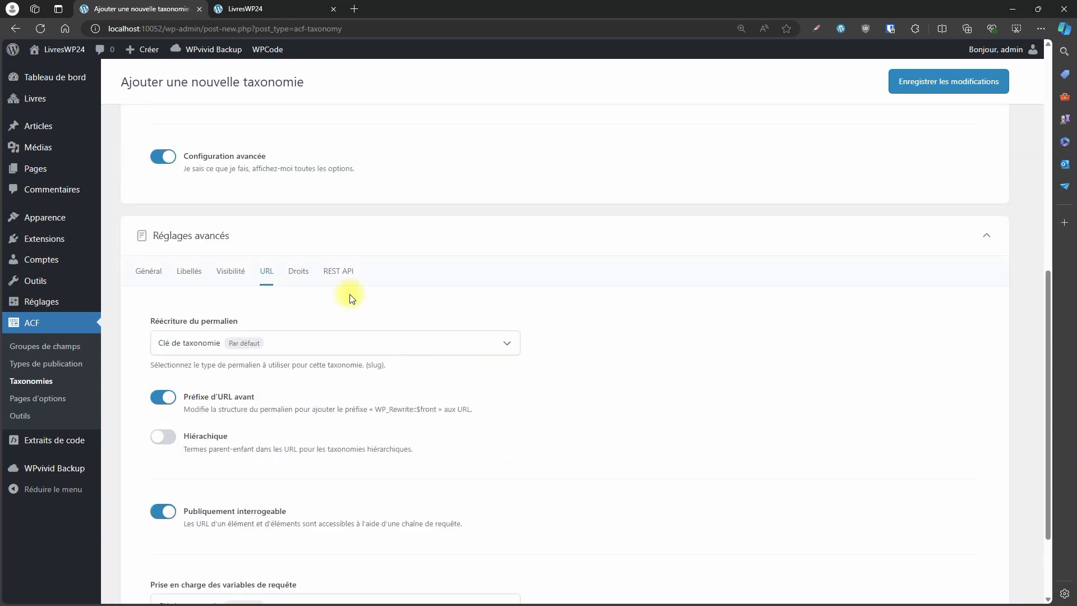
left_click(298, 275)
scroll(535, 368, "down", 1)
left_click(339, 215)
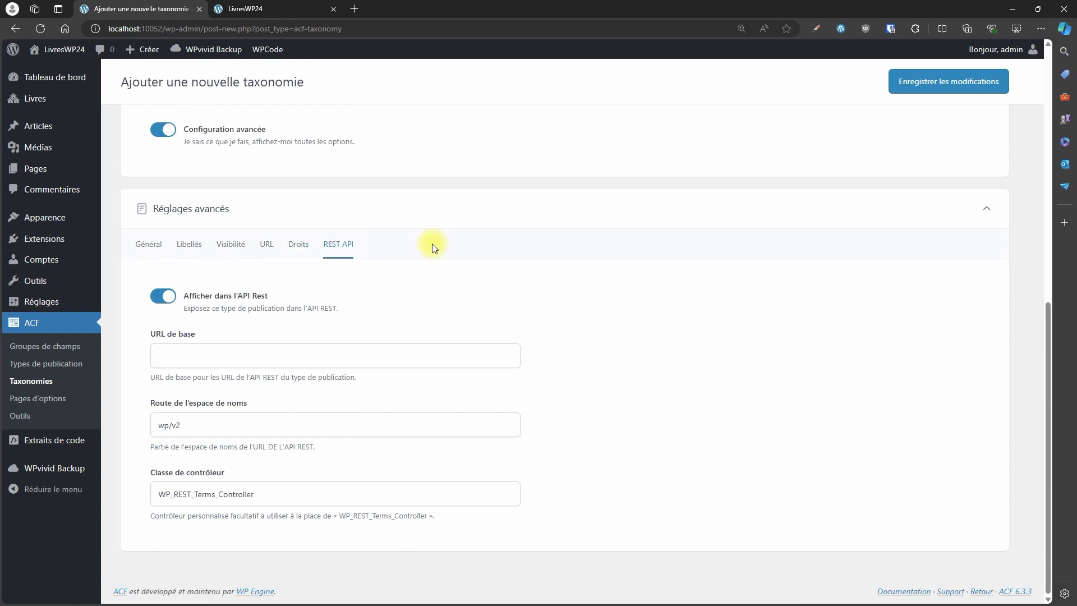
left_click(953, 82)
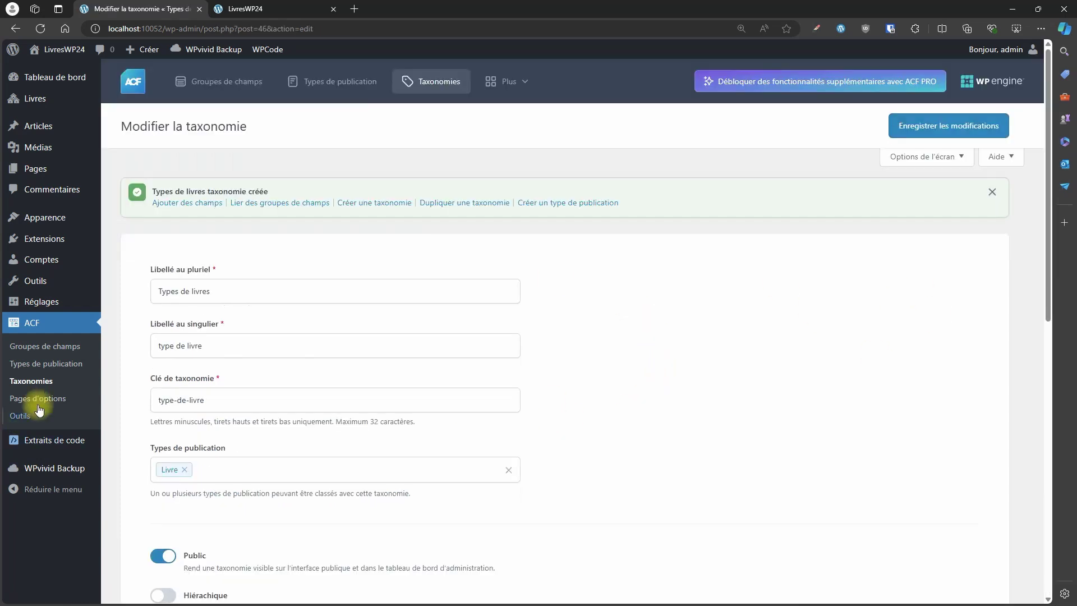
Edit the Livres post type to attach the "type de livre" taxonomy, and save the changes
left_click(47, 363)
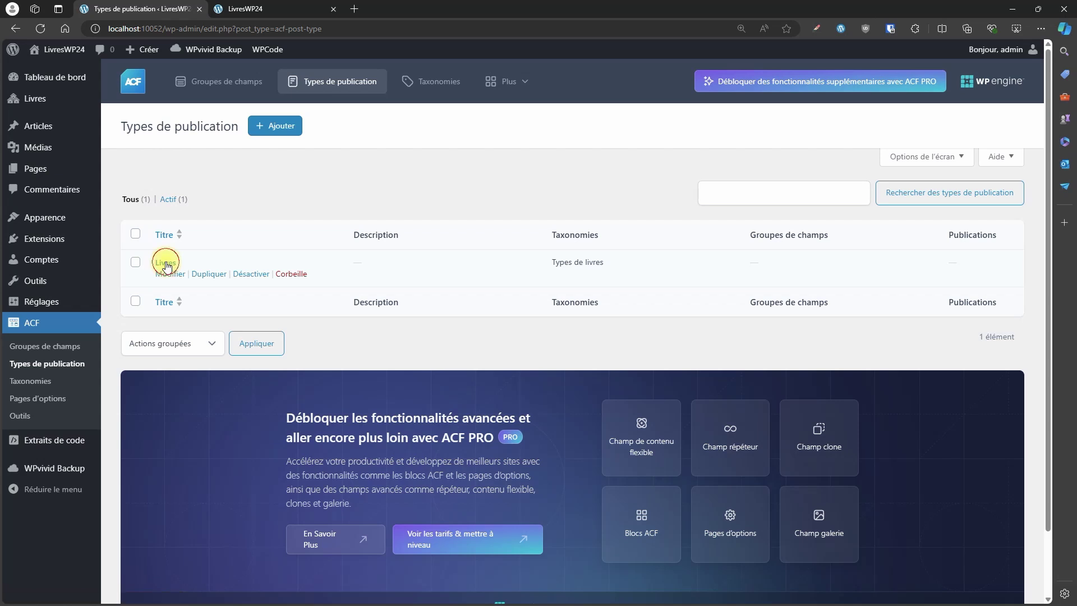
left_click(165, 263)
scroll(308, 303, "down", 2)
left_click(264, 308)
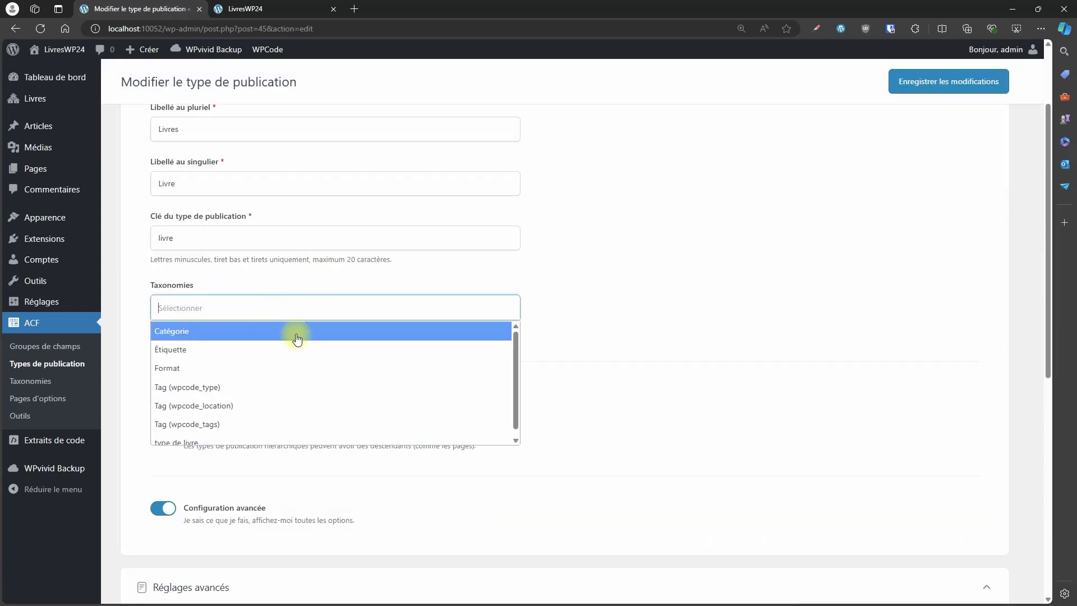
left_click(181, 436)
left_click(940, 82)
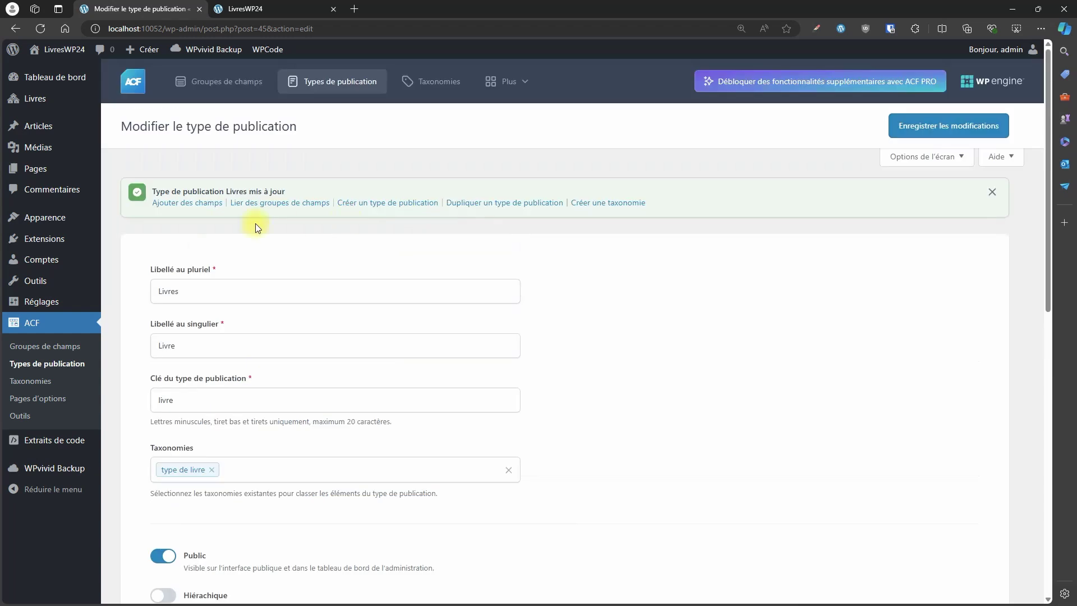
Open the Catégories management page of the Livres post type
mouse_move(35, 99)
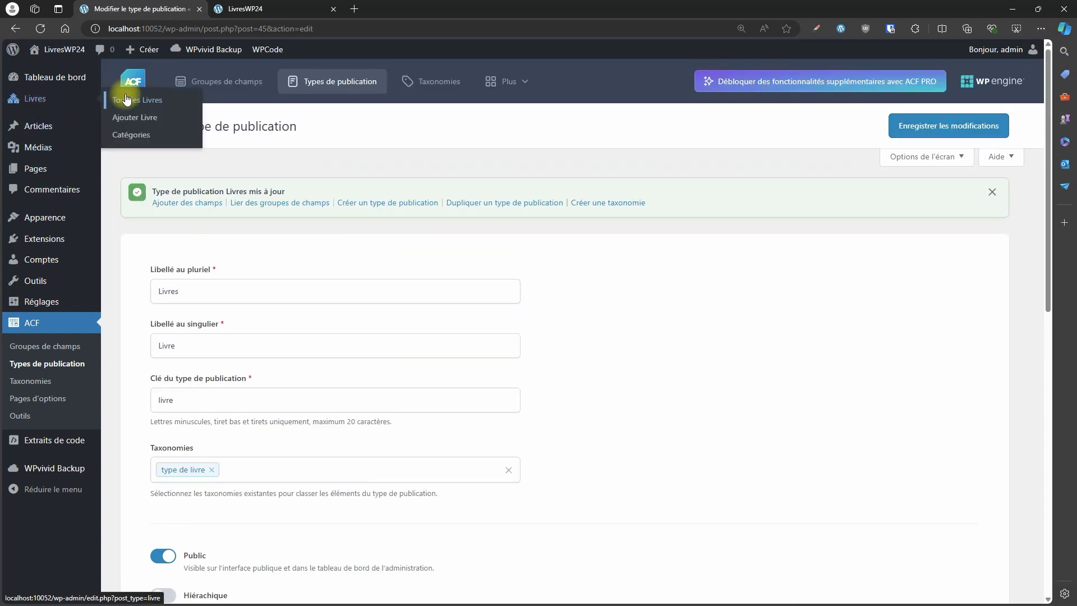
left_click(129, 135)
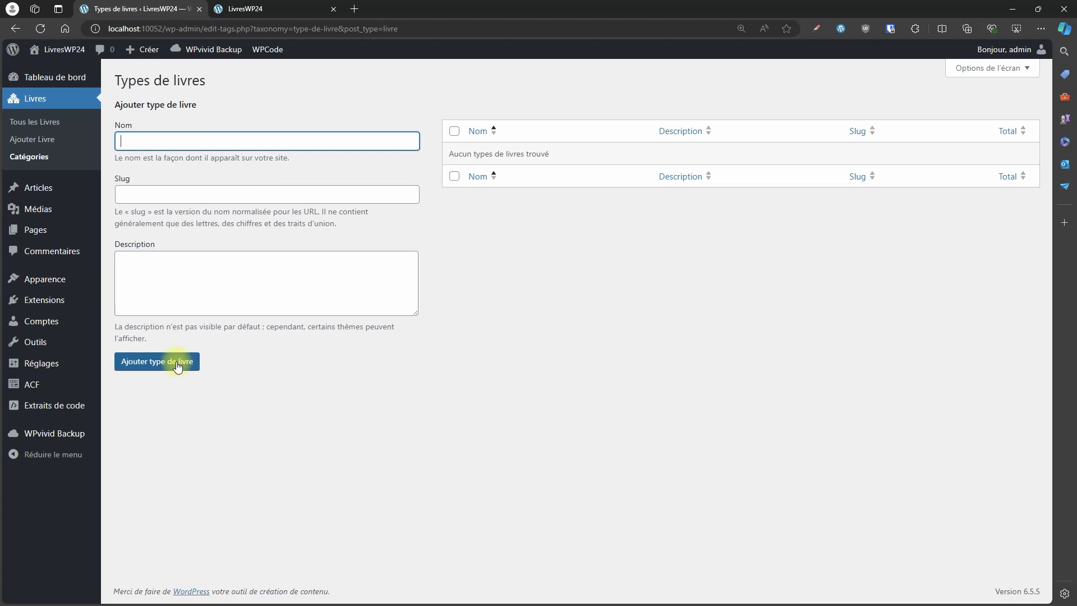
Add two book types to the Types de livres taxonomy, named Policier and Science fiction
type("Policier")
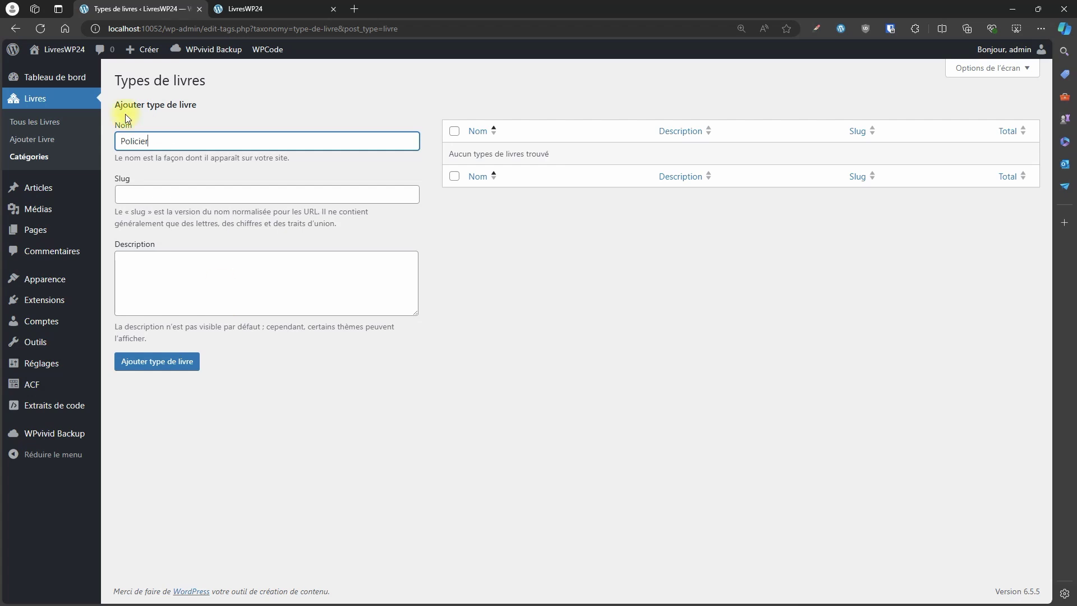
left_click(180, 362)
left_click(181, 178)
type("Sciance fiction")
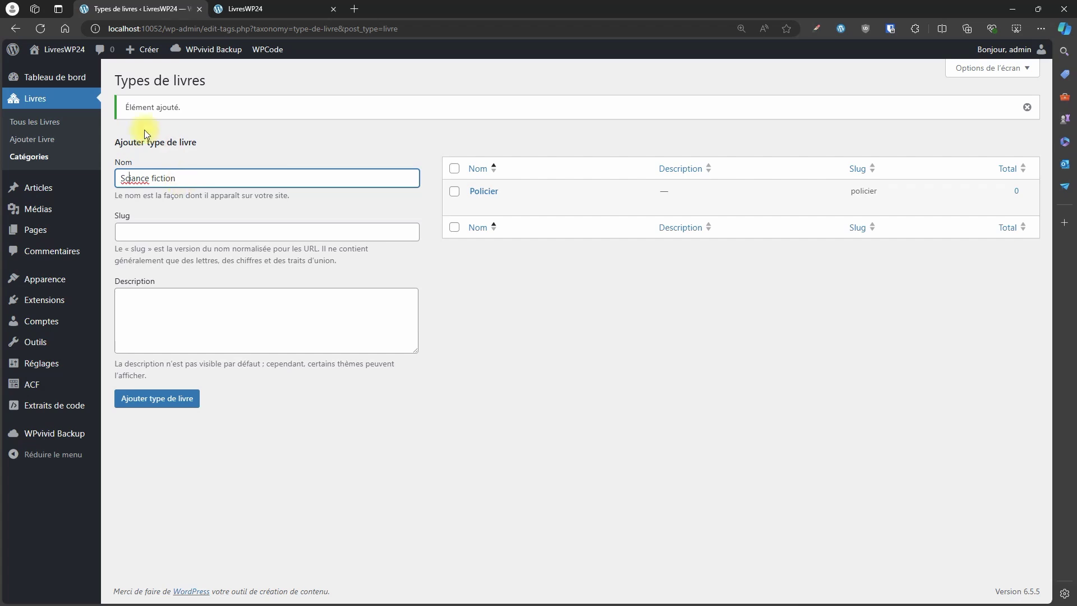
key("Delete")
type("e")
key("Tab")
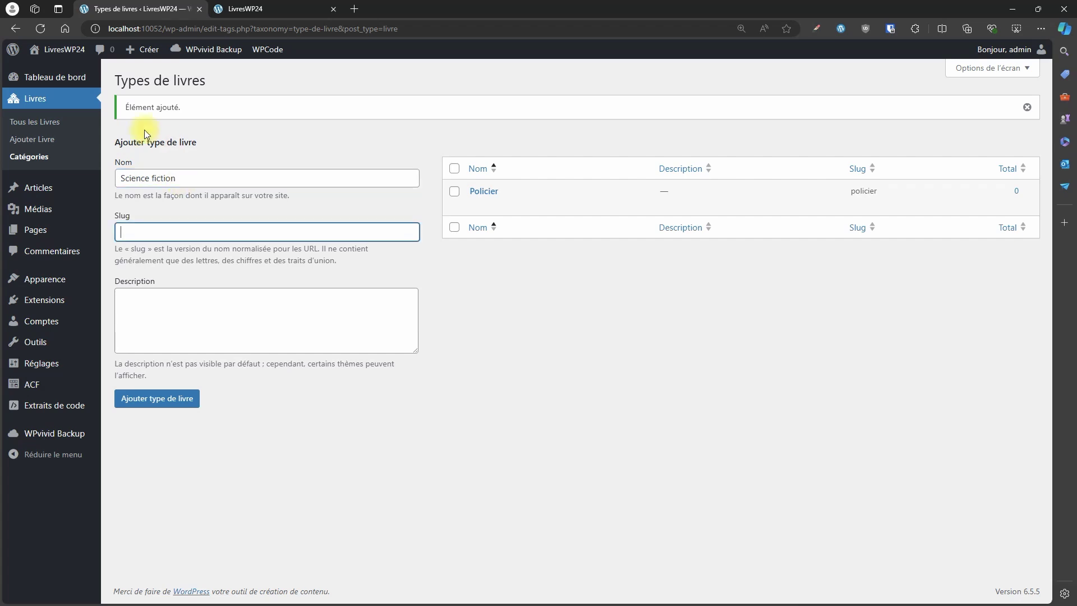
left_click(150, 398)
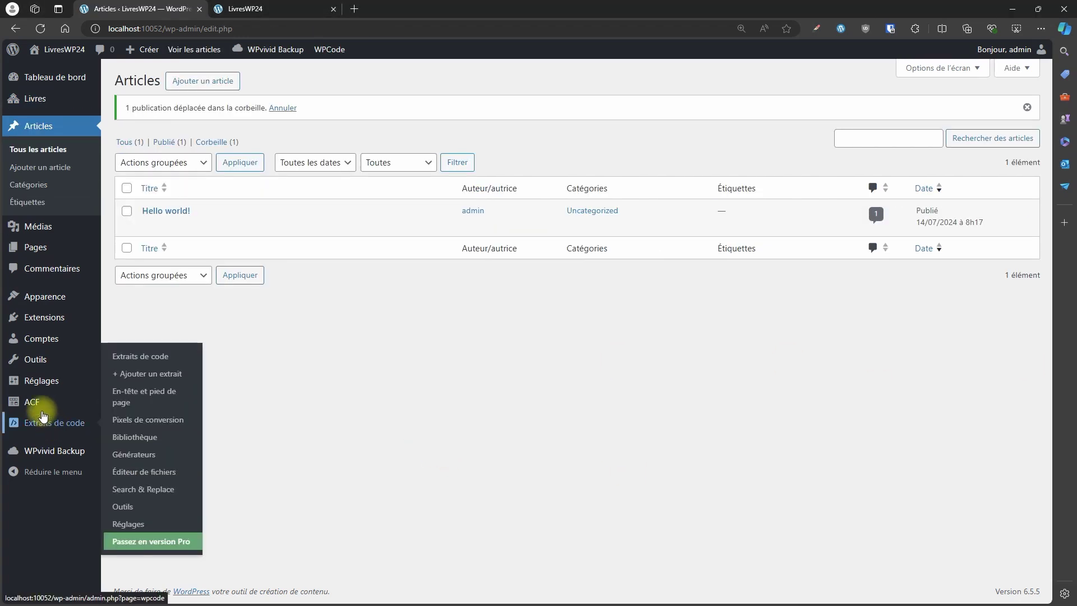
Set the Info Livre field group's location rule to display for the post type Livre, and save the changes
mouse_move(37, 404)
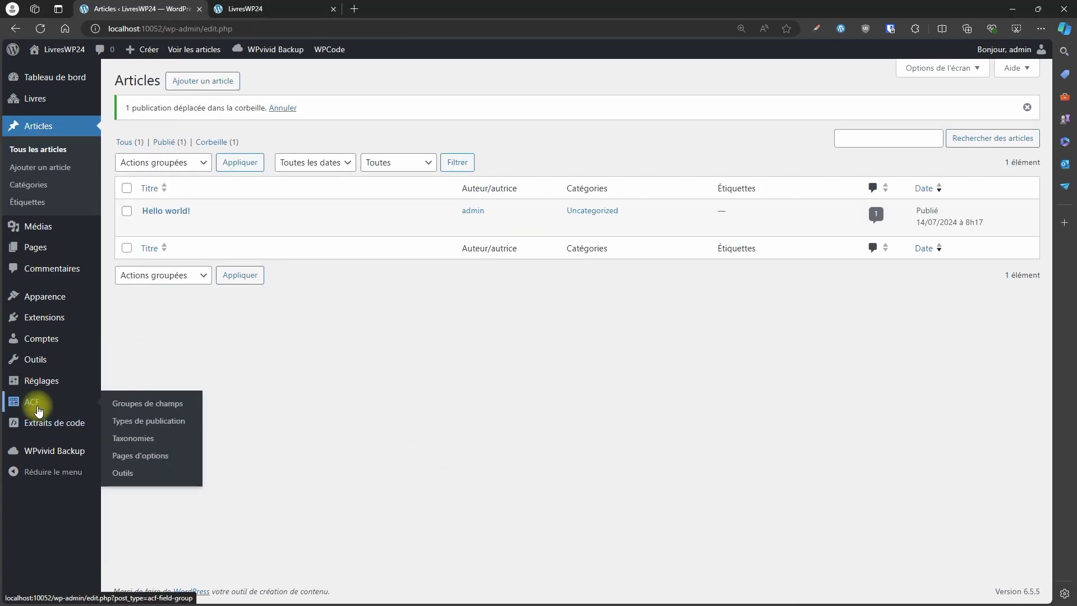
left_click(126, 409)
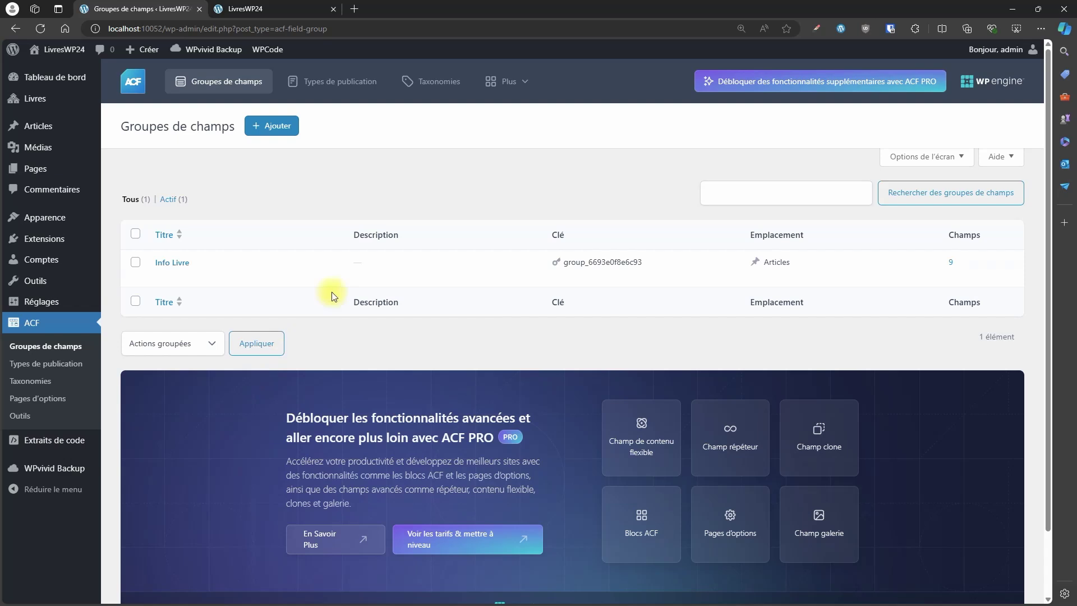
left_click(157, 260)
scroll(328, 281, "down", 7)
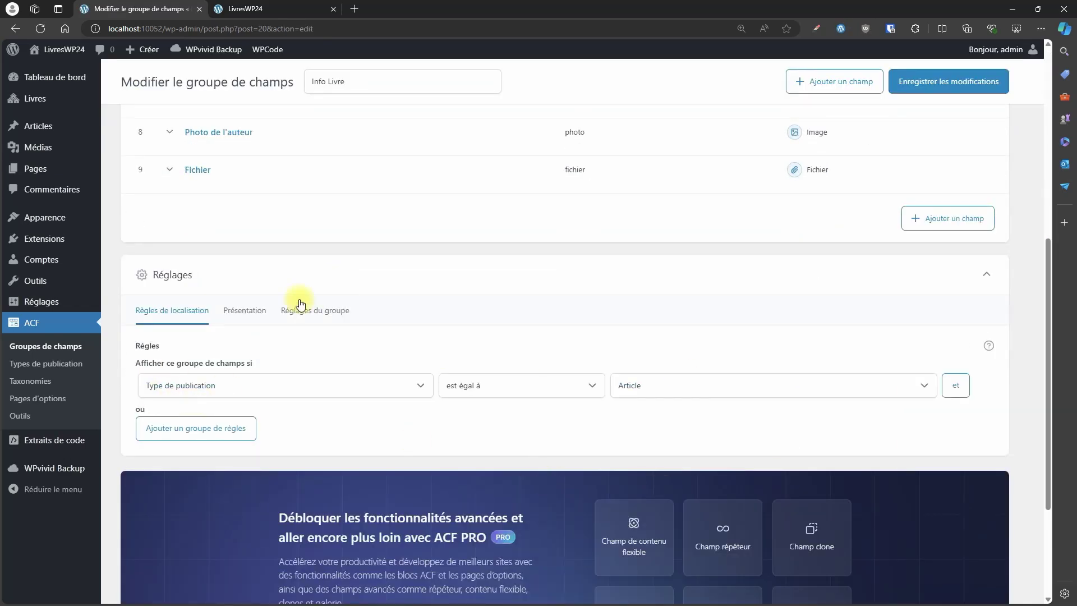
scroll(276, 244, "up", 6)
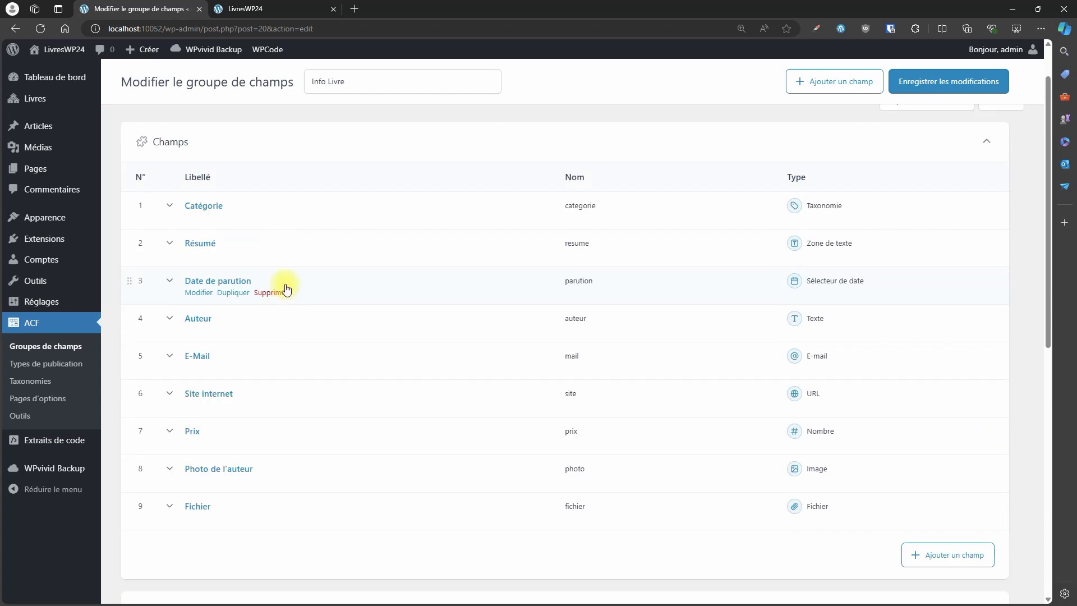
scroll(257, 401, "down", 7)
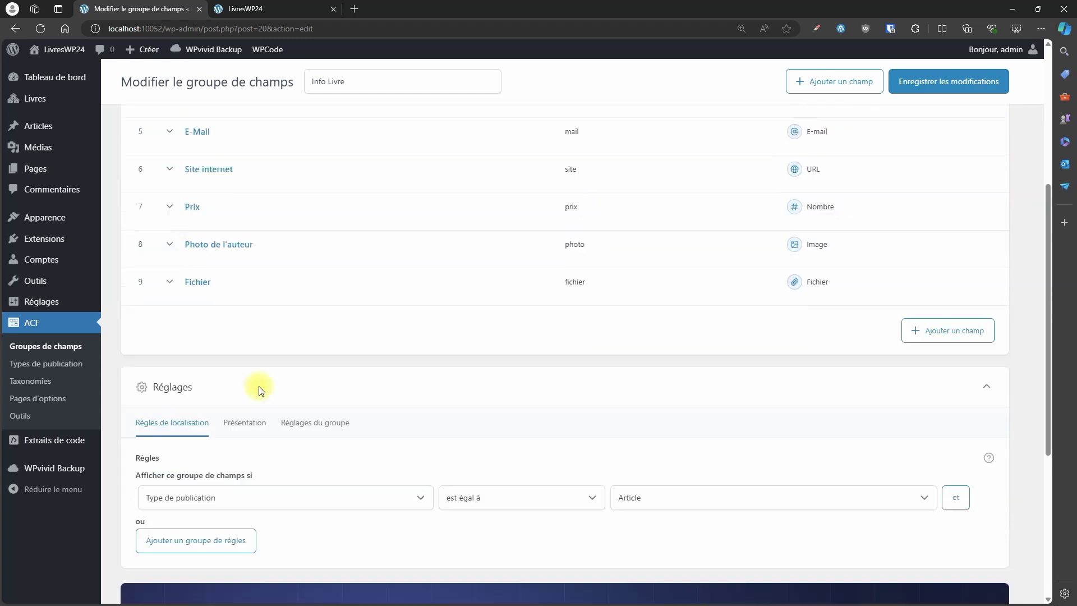
left_click(704, 327)
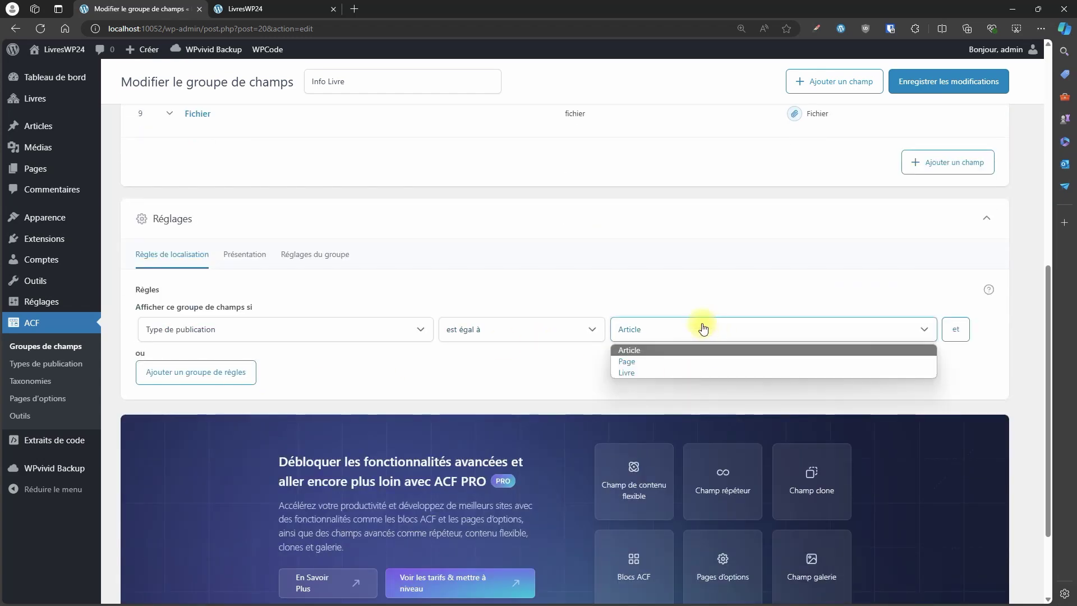
left_click(640, 373)
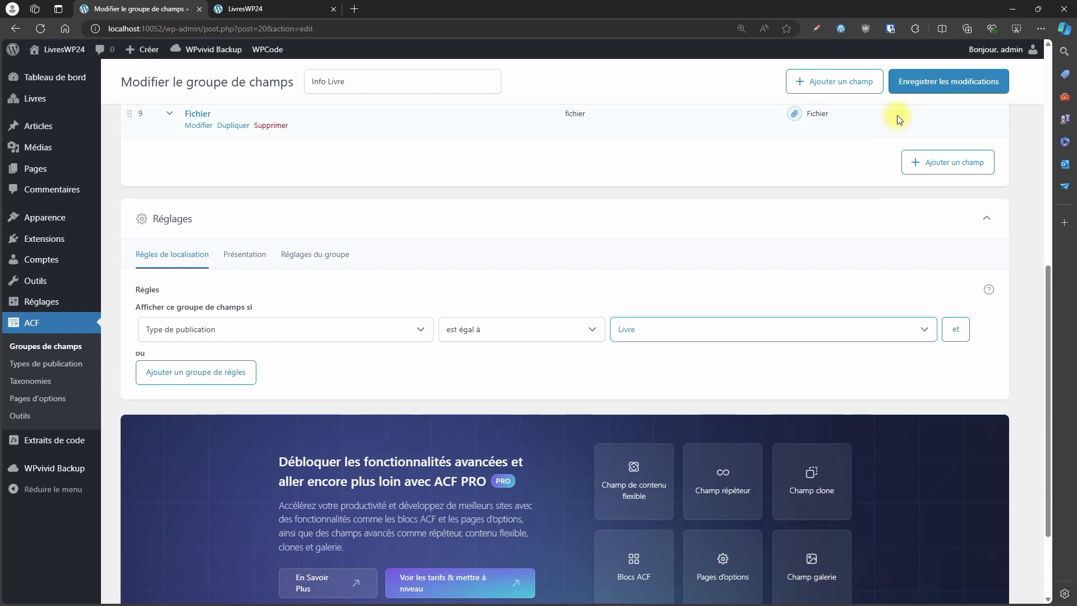
left_click(930, 82)
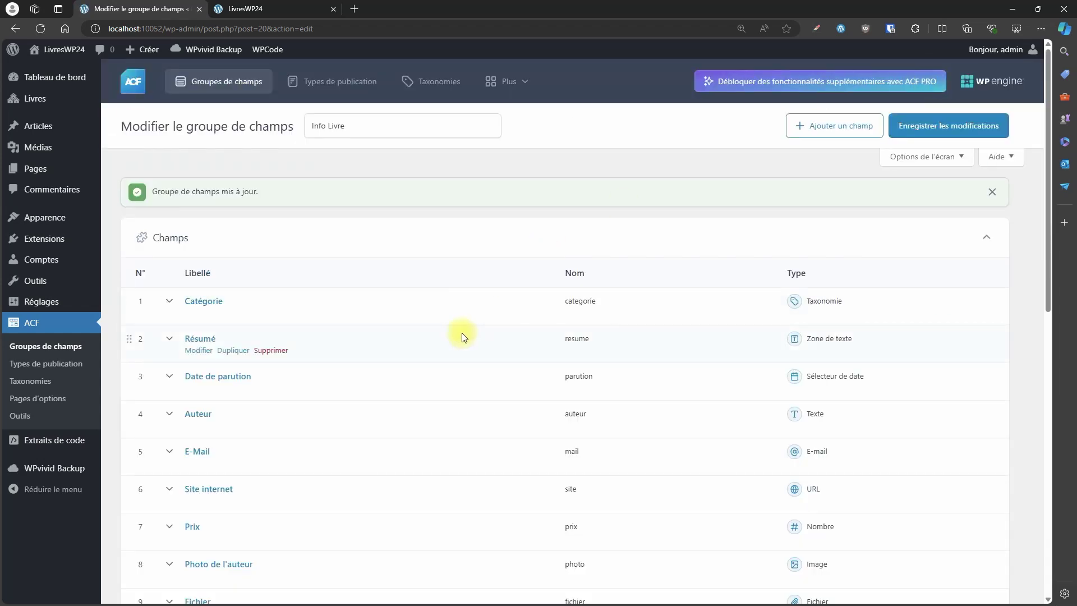
Open a new article to check whether it shows the Info Livre fields, and return to the articles list
mouse_move(36, 125)
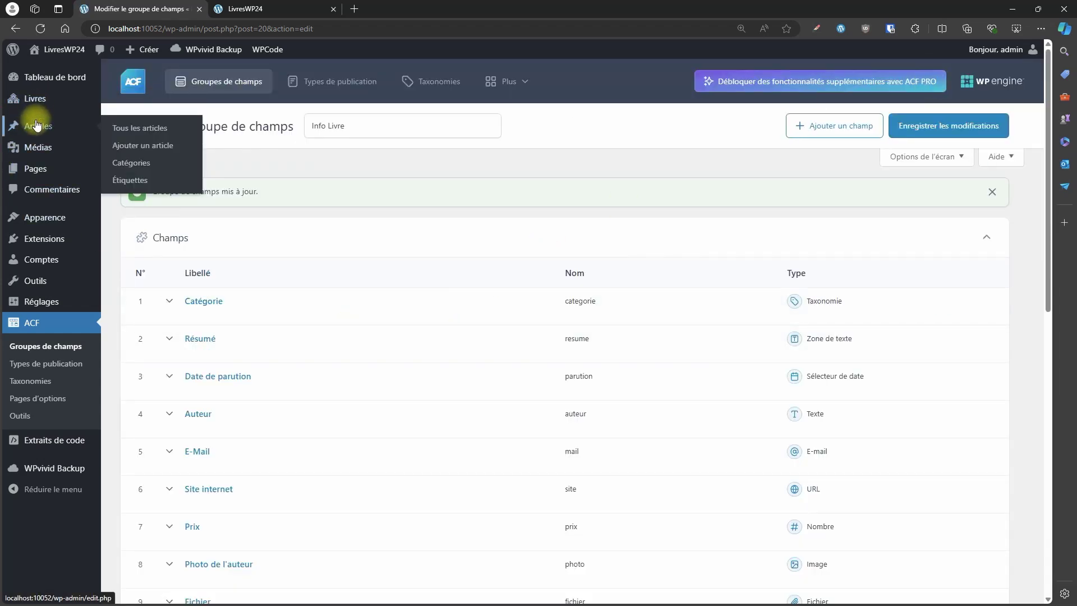
left_click(126, 146)
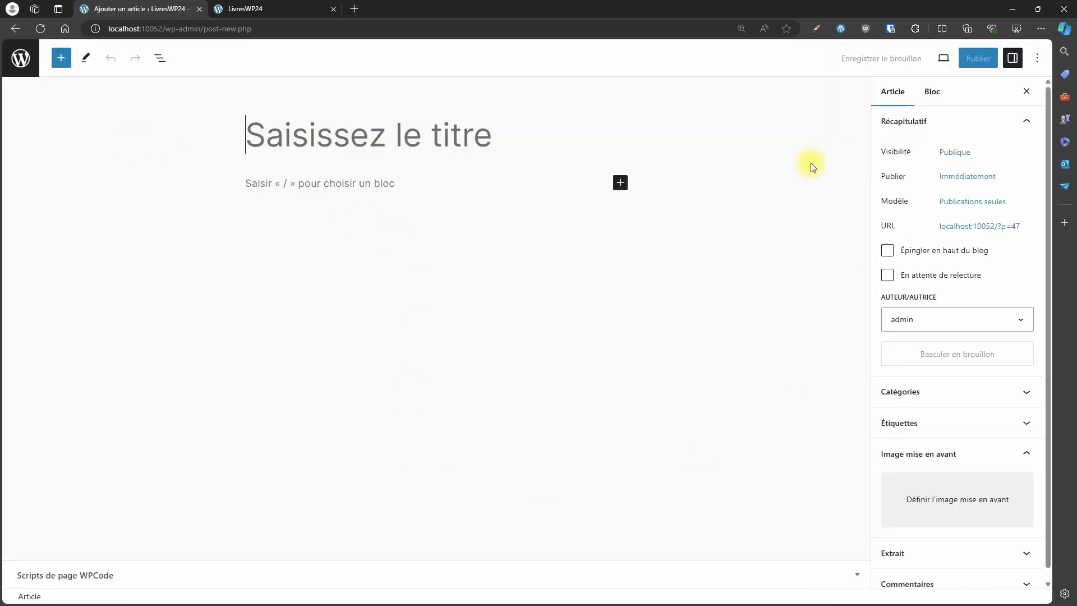
left_click(20, 64)
Start a new Livre, place the Image mise en avant box above the Info Livre box, and review the form
mouse_move(38, 103)
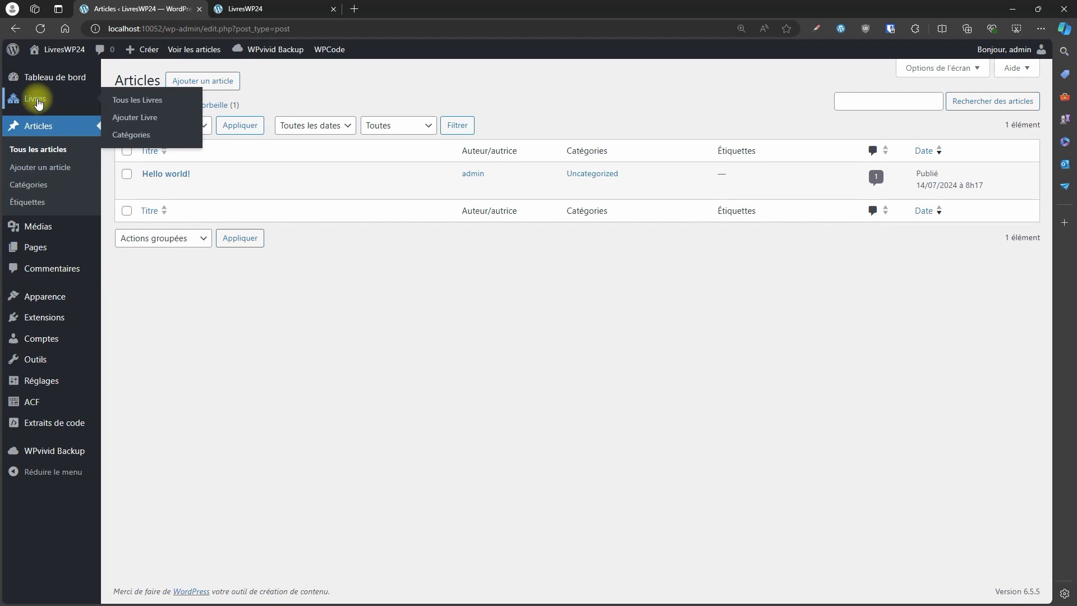
left_click(137, 116)
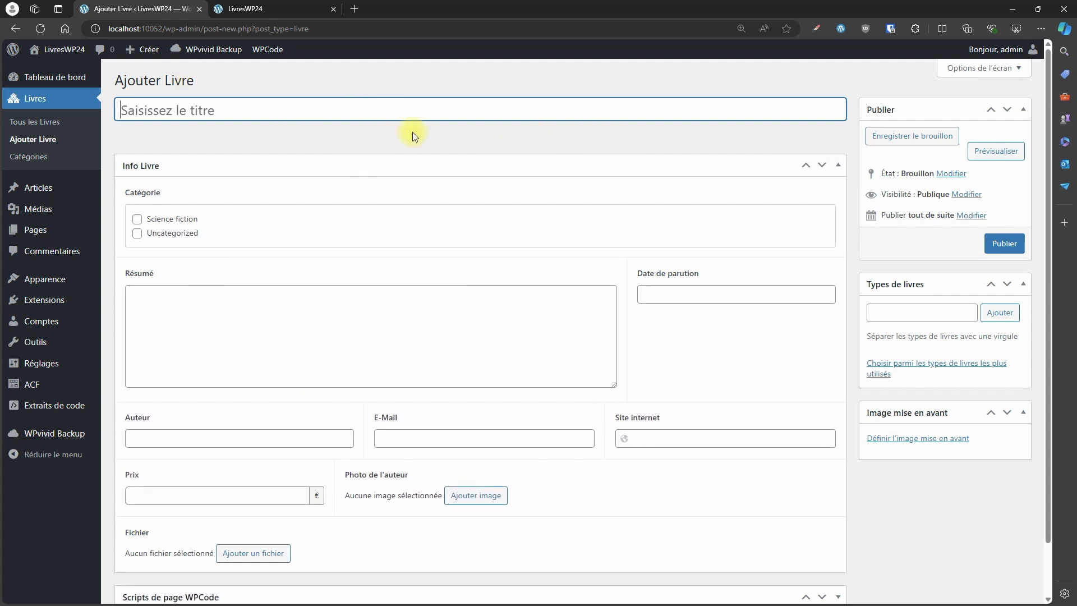
left_click_drag(939, 413, 415, 150)
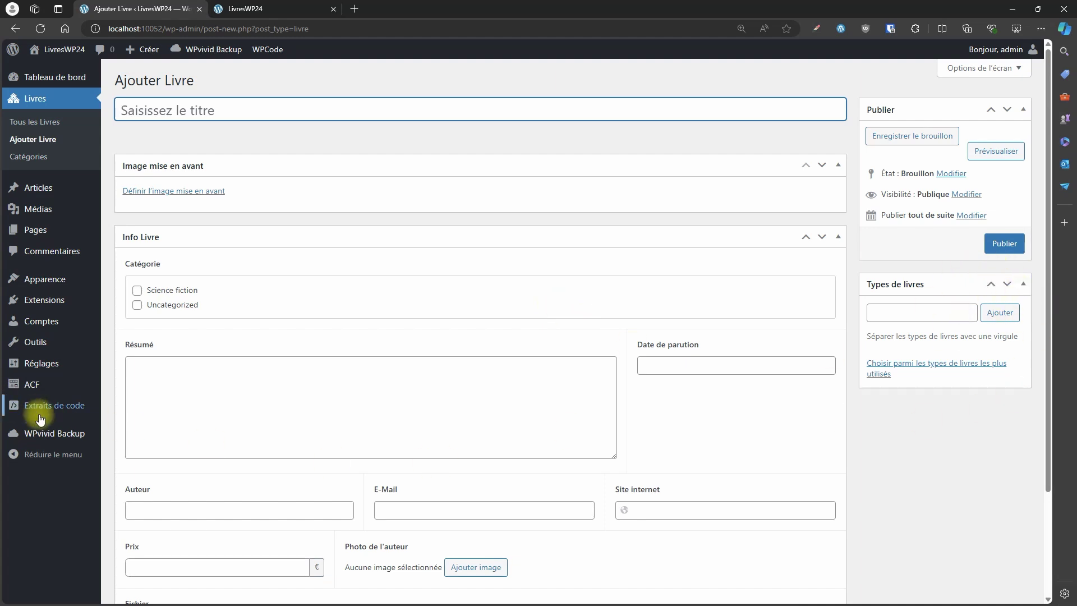
mouse_move(32, 384)
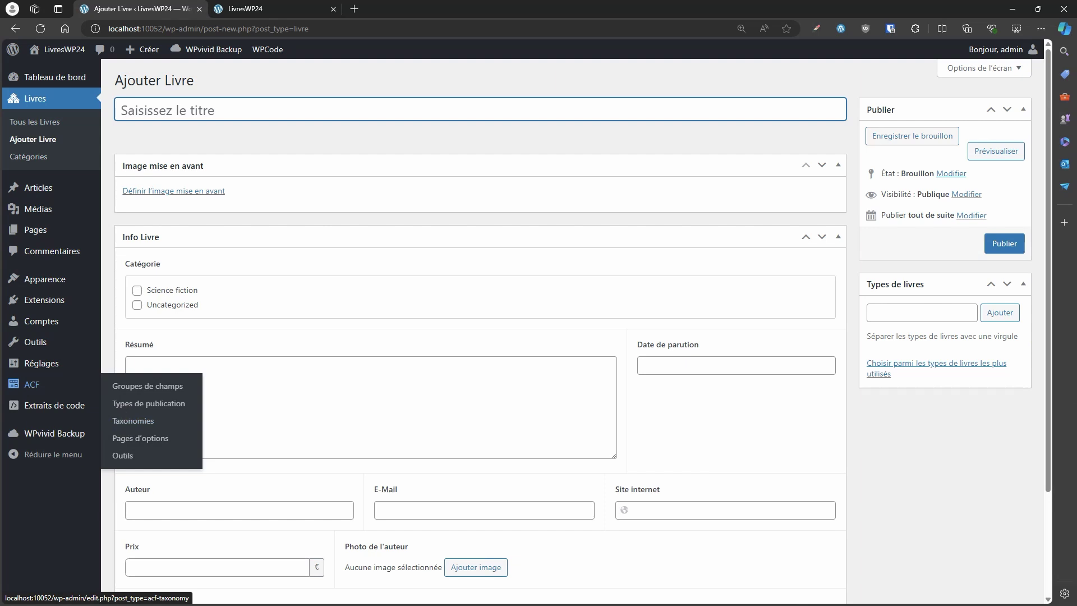
scroll(482, 392, "down", 2)
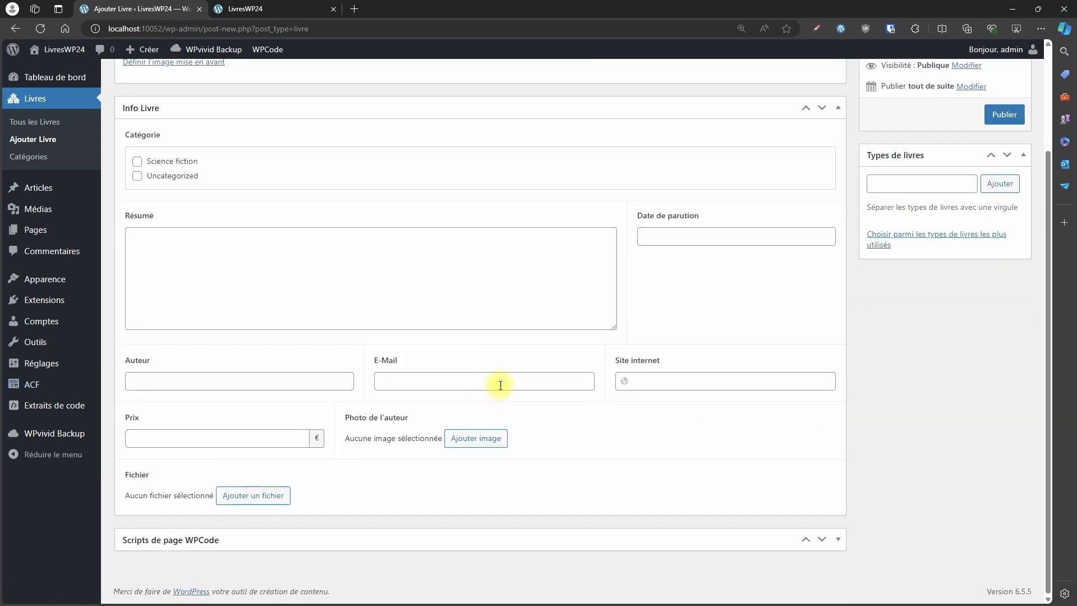
scroll(538, 426, "up", 1)
scroll(550, 437, "up", 2)
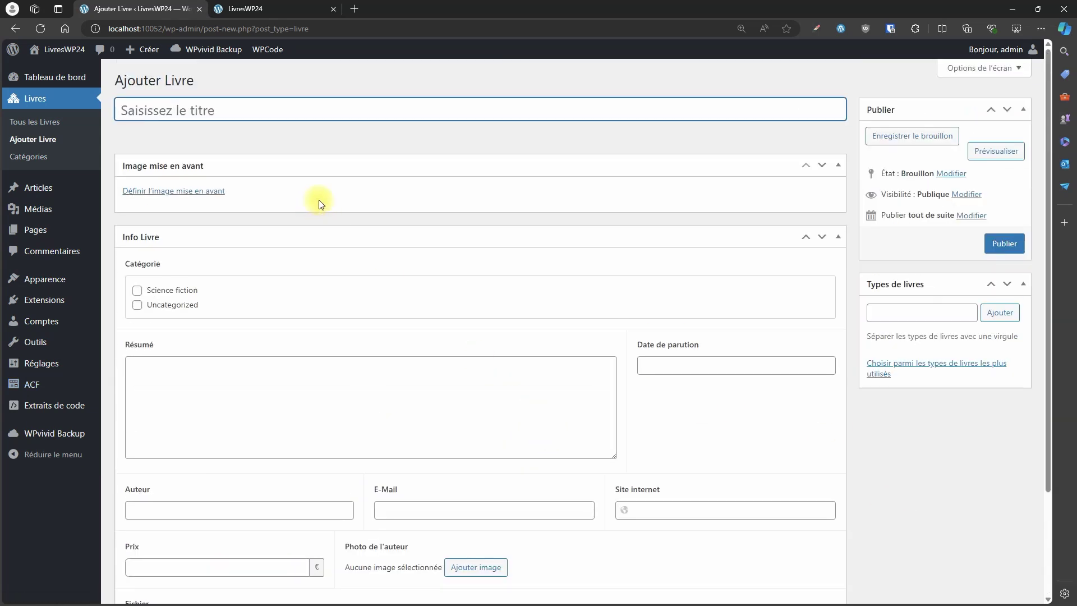
Title the book Livre 01 and set the dark forest cover from the media library as its featured image
type("Livre 01")
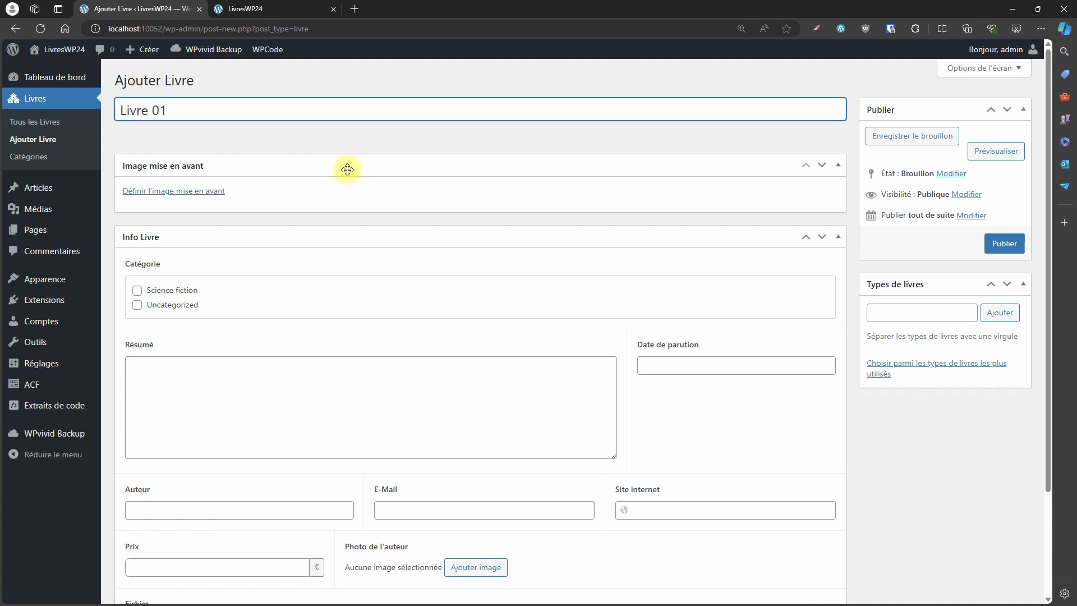
left_click(165, 192)
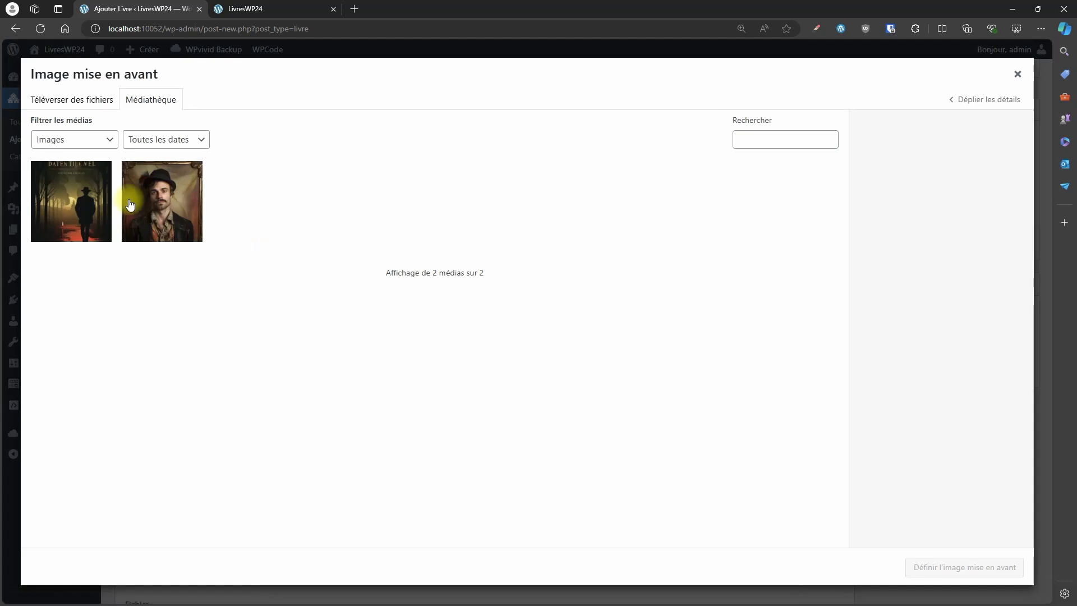
left_click(101, 219)
left_click(953, 567)
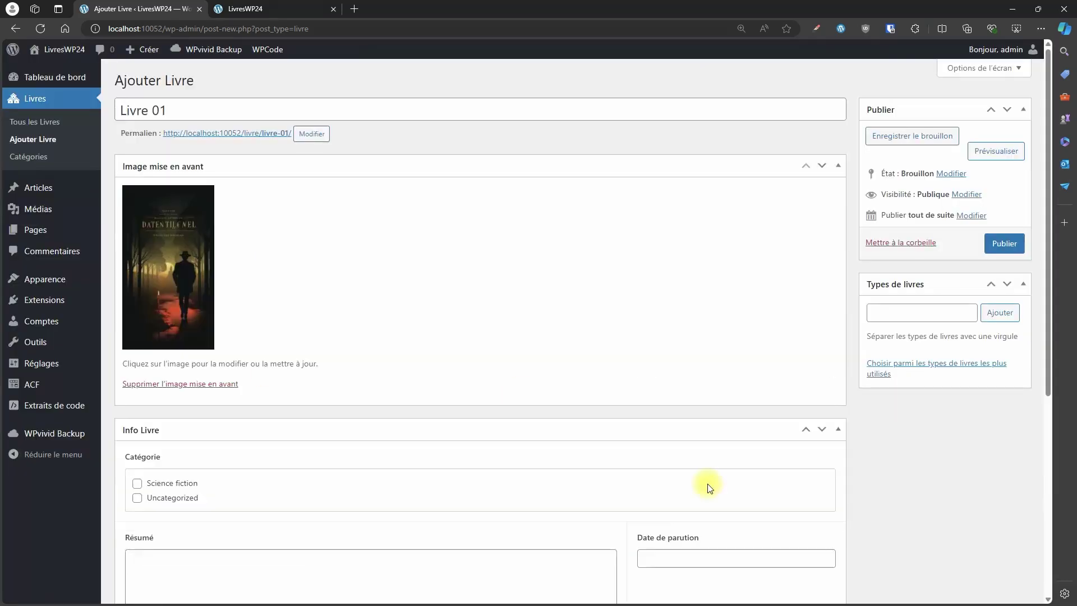
Fill in the book's Info Livre fields with the Science fiction category, a placeholder Latin summary and the publication date 02/07/2024
scroll(370, 331, "down", 3)
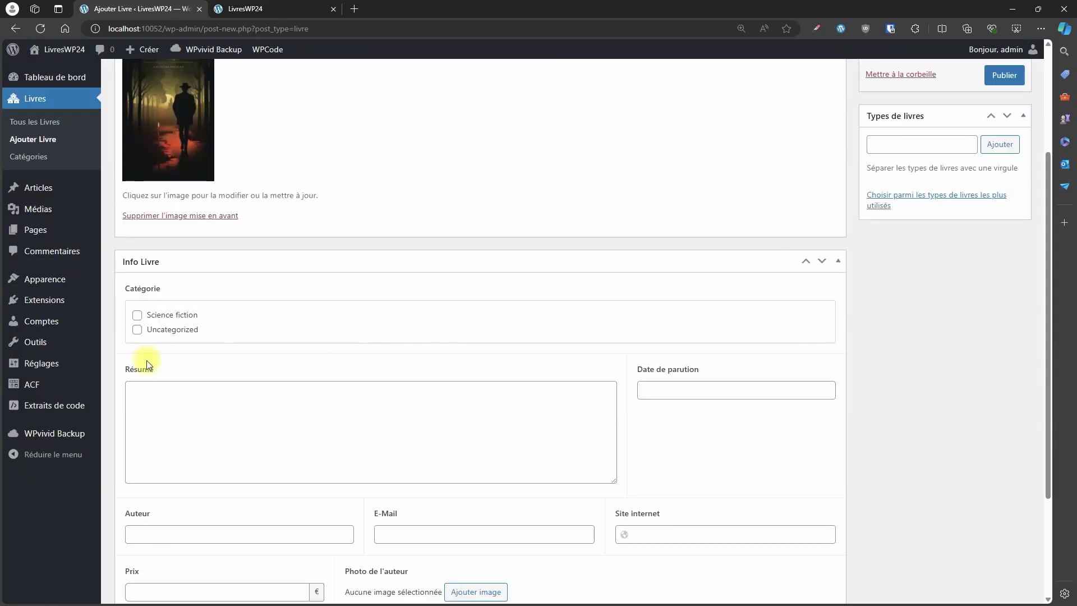
left_click(137, 315)
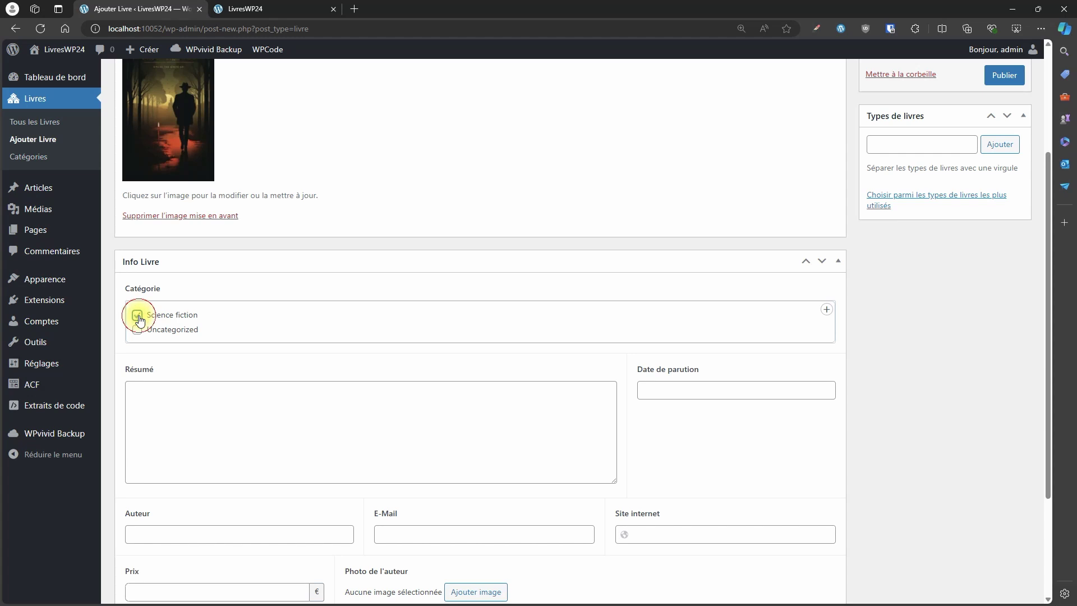
scroll(406, 326, "down", 2)
left_click(262, 300)
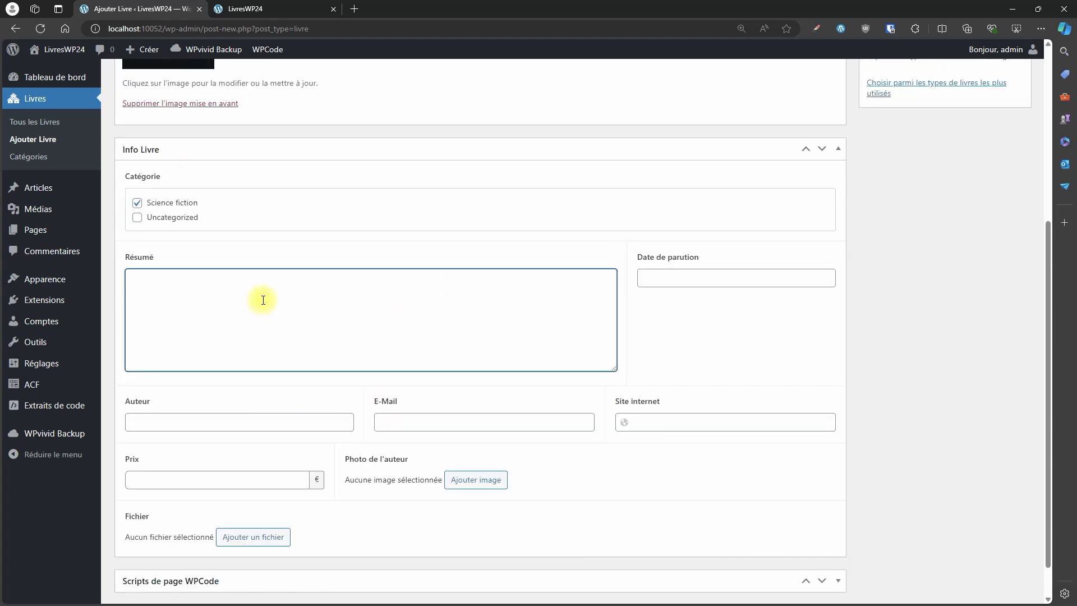
type("In accumsan scelerisque turpis vel dictum. Aliquam euismod justo in sem condimentum, quis feugiat ante elementum. Ut ultricies efficitur erat, quis porttitor nulla cursus eget. Quisque mattis, erat a tempor auctor, erat velit porttitor metus, vel ornare quam ligula id mauris. Mauris lectus ligula, pretium in urna fringilla, scelerisque aliquet tortor. Mauris tempor felis in posuere tristique. Nullam sollicitudin nisi vel erat fermentum, in tincidunt urna auctor. Lorem ipsum dolor sit amet, consectetur adipiscing elit. Duis cursus sapien porttitor magna porttitor facilisis. Integer vitae nisi lacus. Pellentesque eu dignissim nibh, et mattis sem. Donec ac mattis nulla. Integer viverra convallis eleifend.")
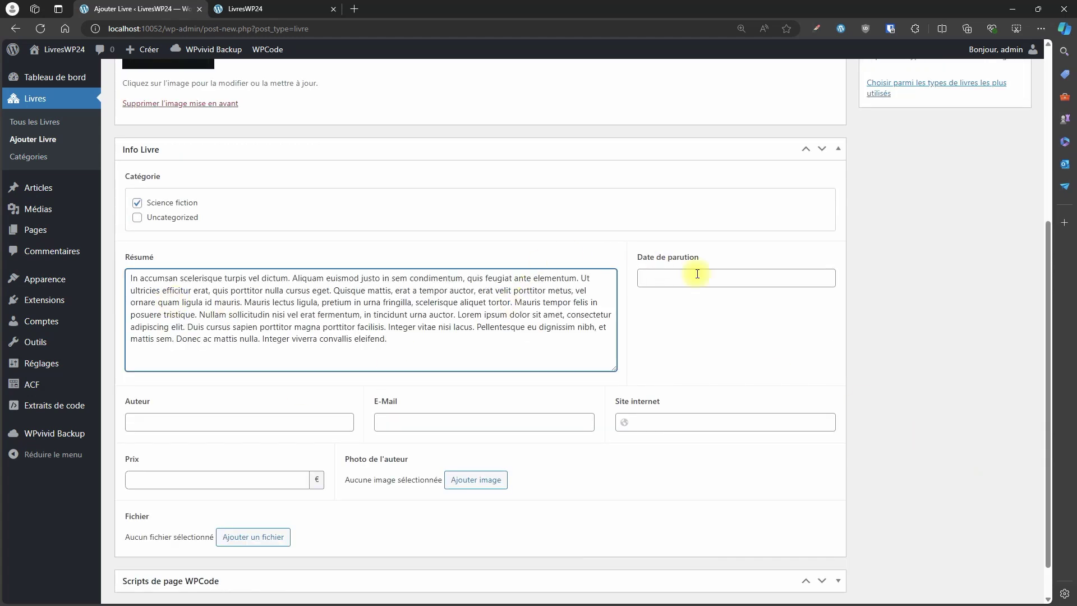
left_click(725, 282)
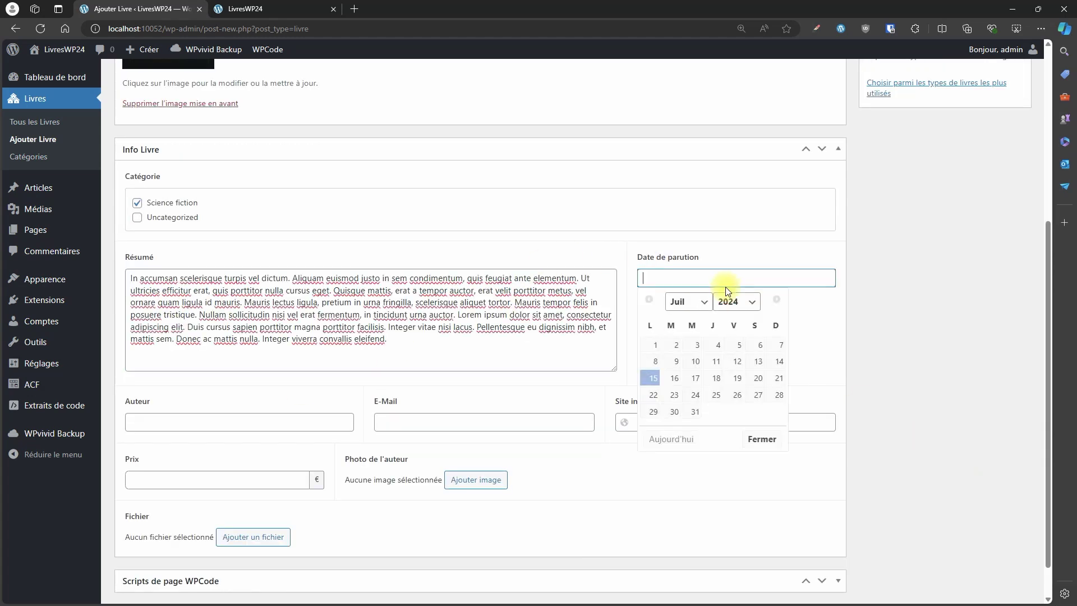
left_click(676, 346)
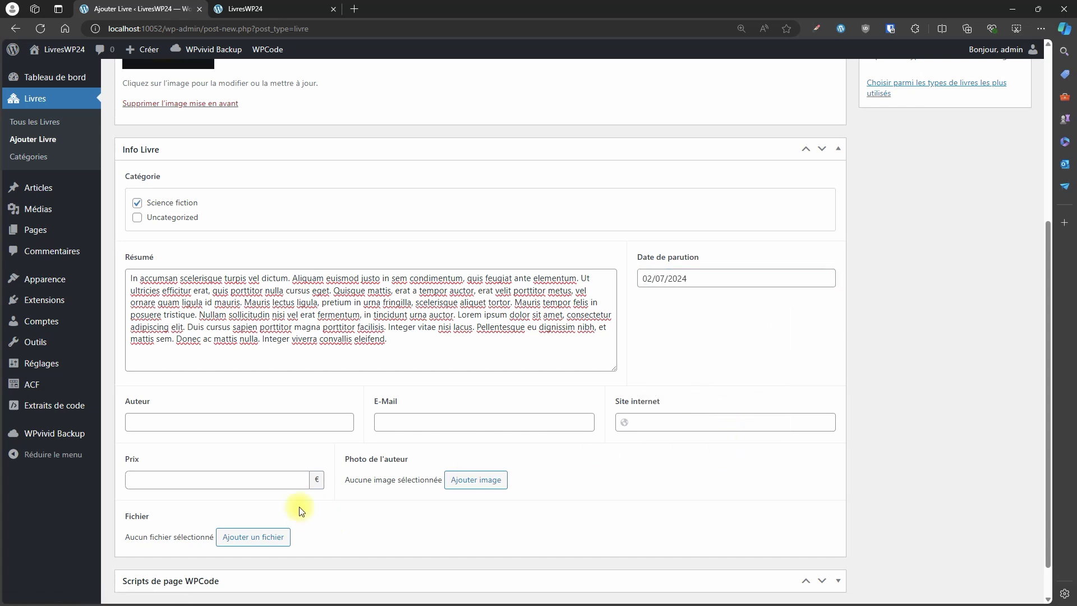
left_click(168, 424)
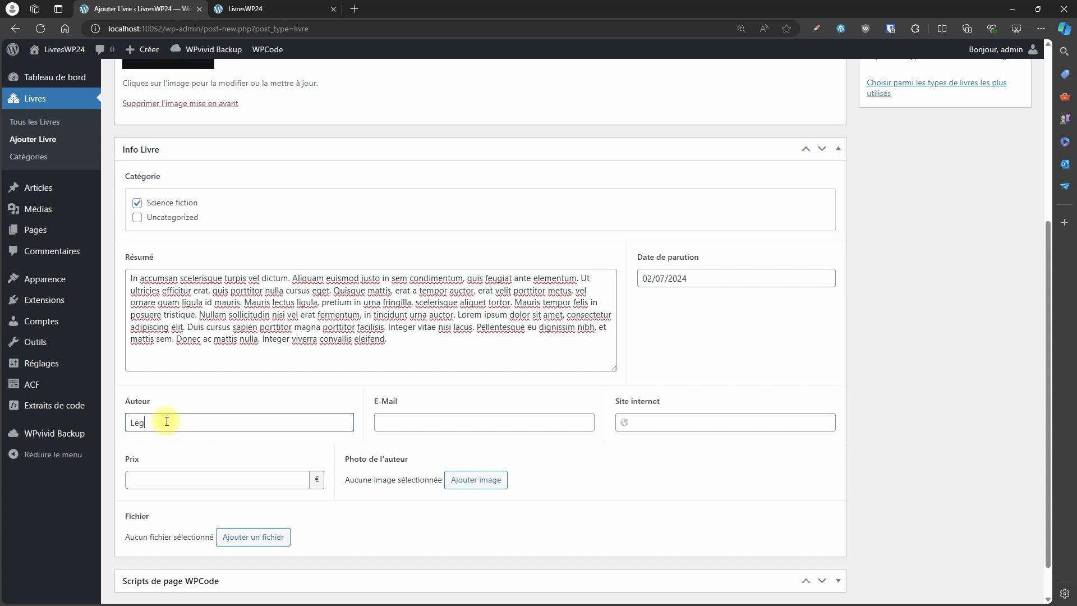
key("Tab")
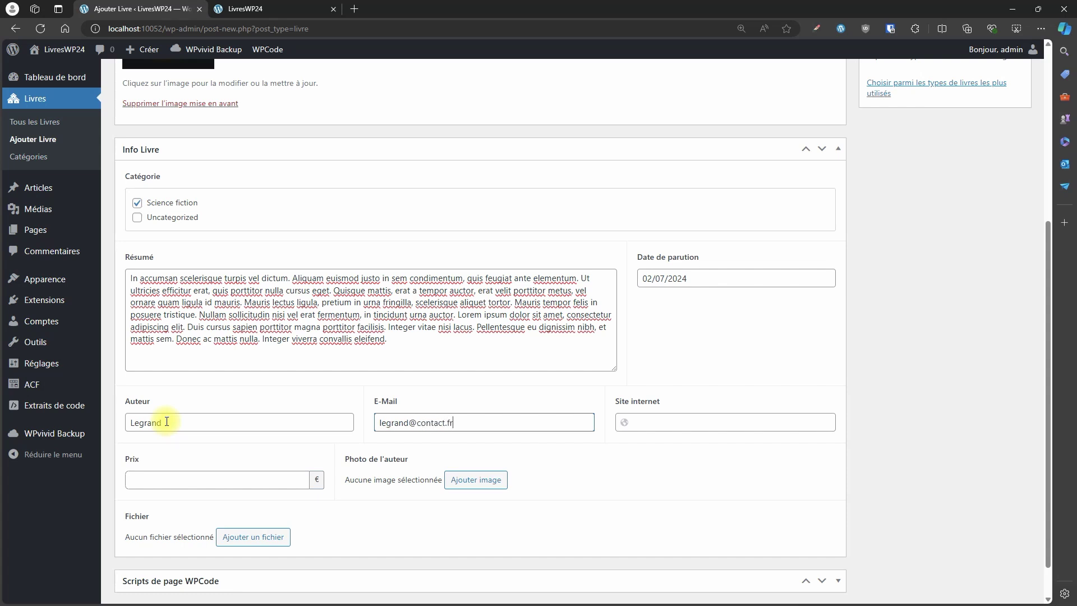
key("Tab")
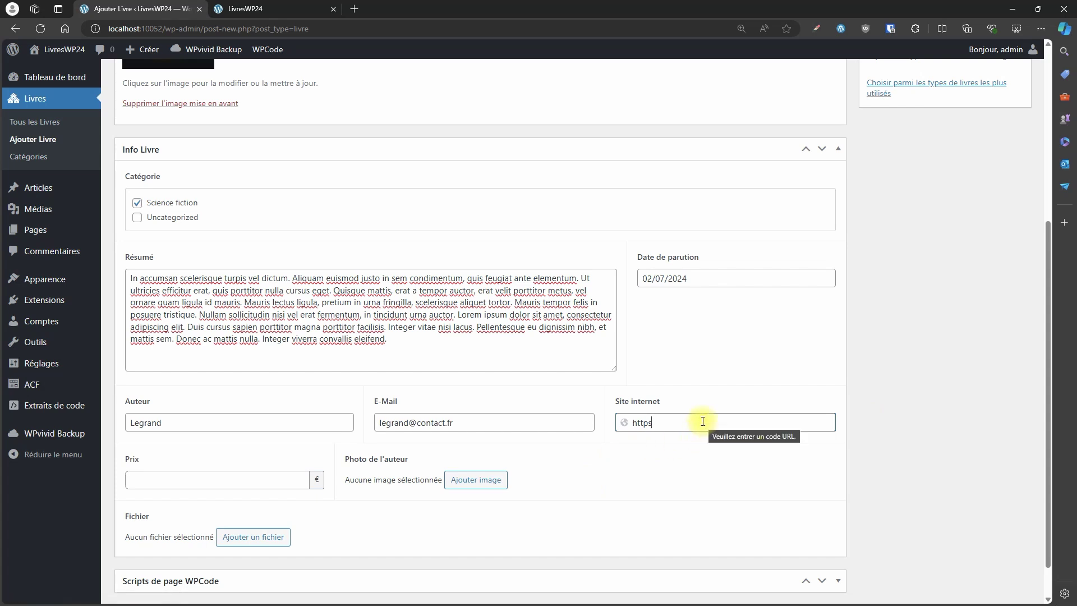
type("//www.google.fr")
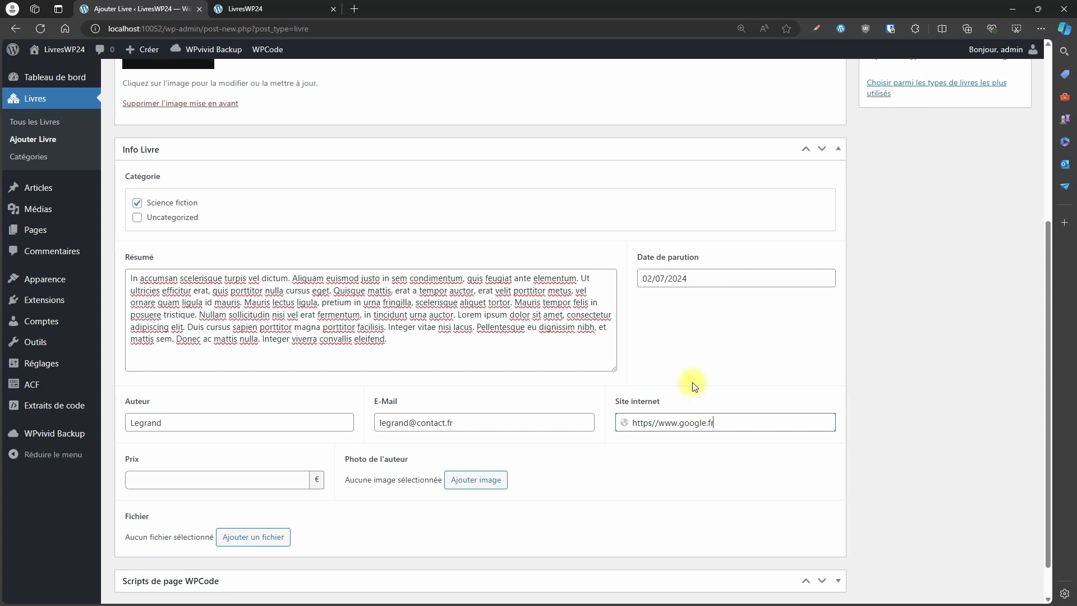
scroll(780, 394, "down", 1)
left_click(242, 441)
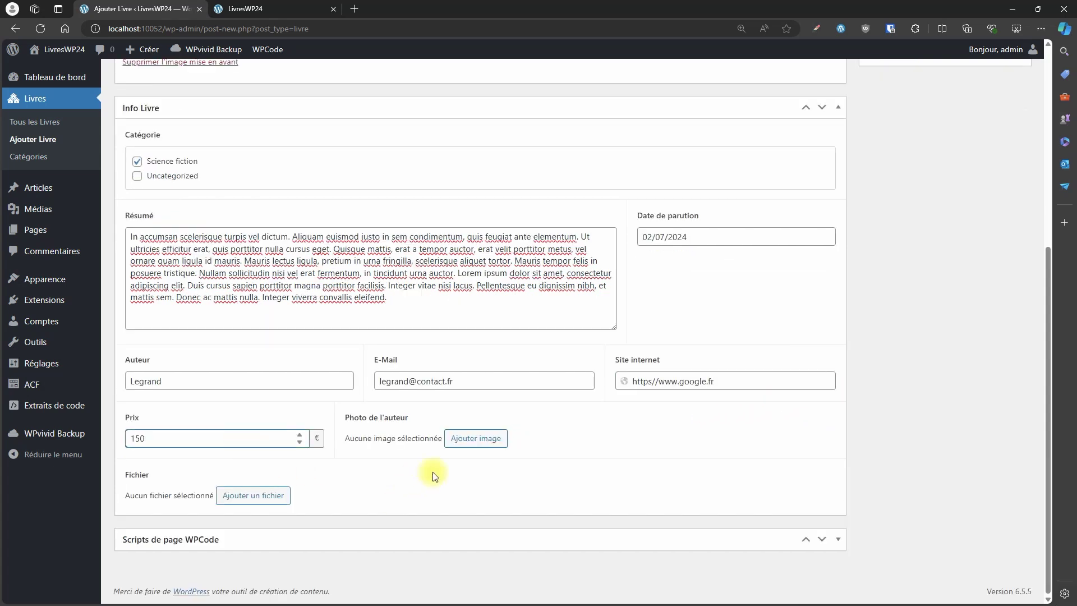
Choose Auteur-02.webp as the author's photo and attach pdf-exemple.pdf as the book's file
left_click(487, 438)
left_click(170, 215)
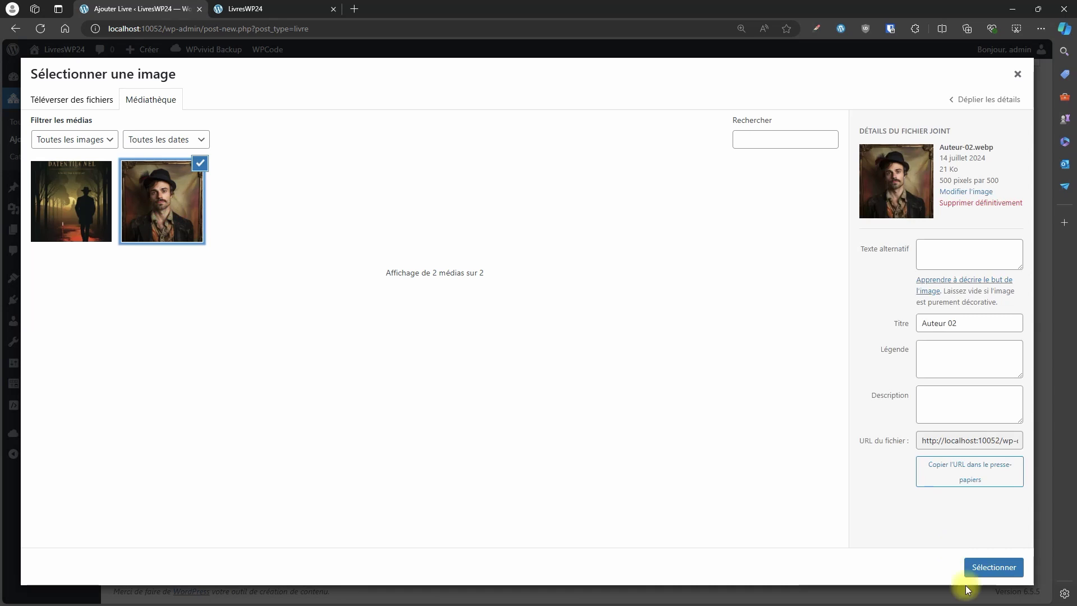
left_click(992, 567)
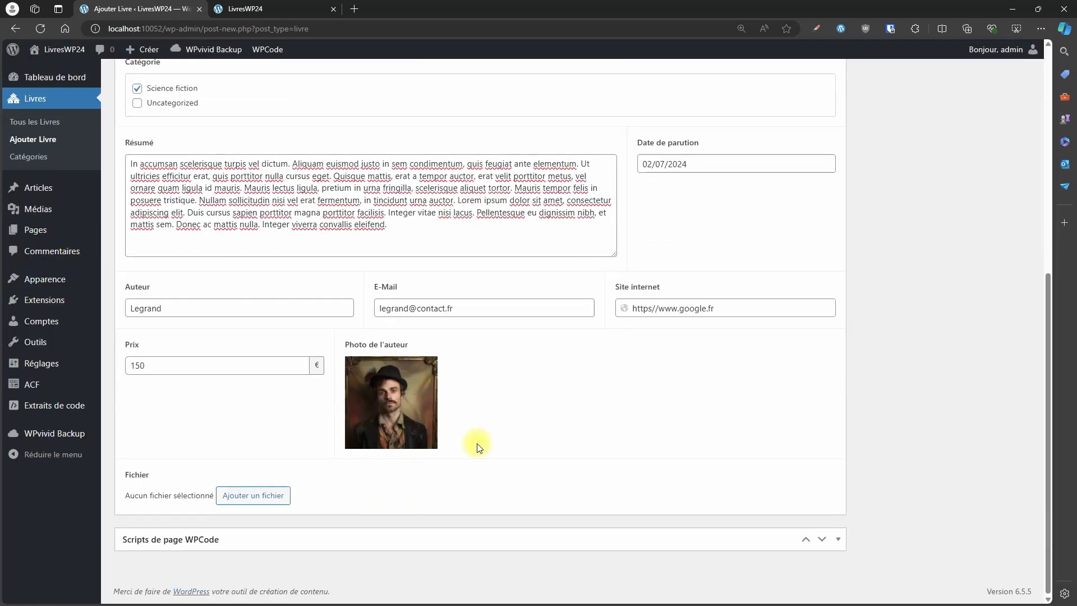
left_click(263, 496)
left_click(99, 201)
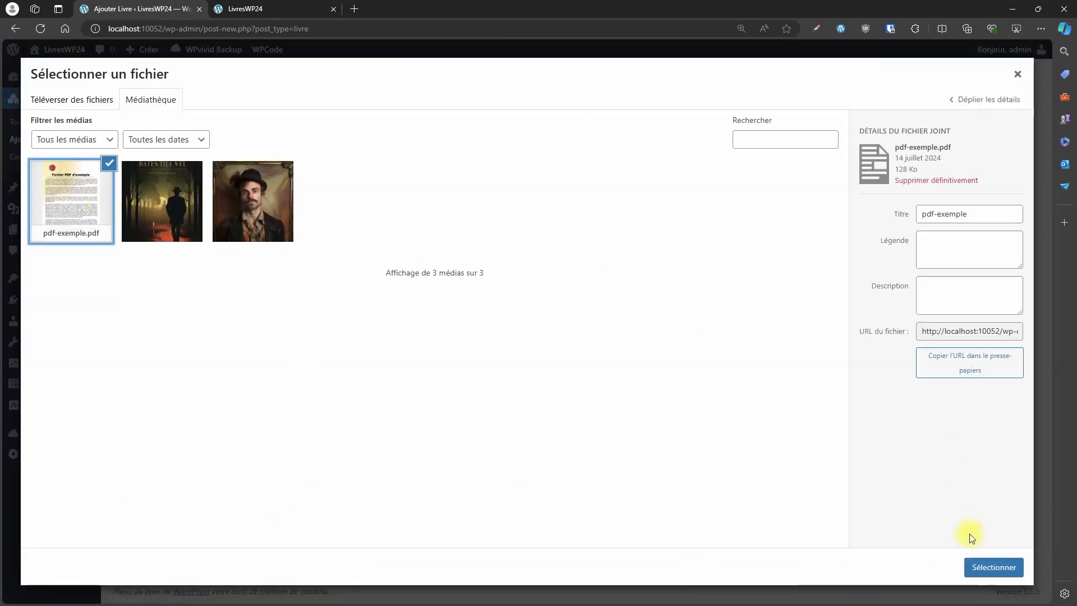
left_click(979, 567)
scroll(1002, 247, "up", 7)
left_click(1003, 243)
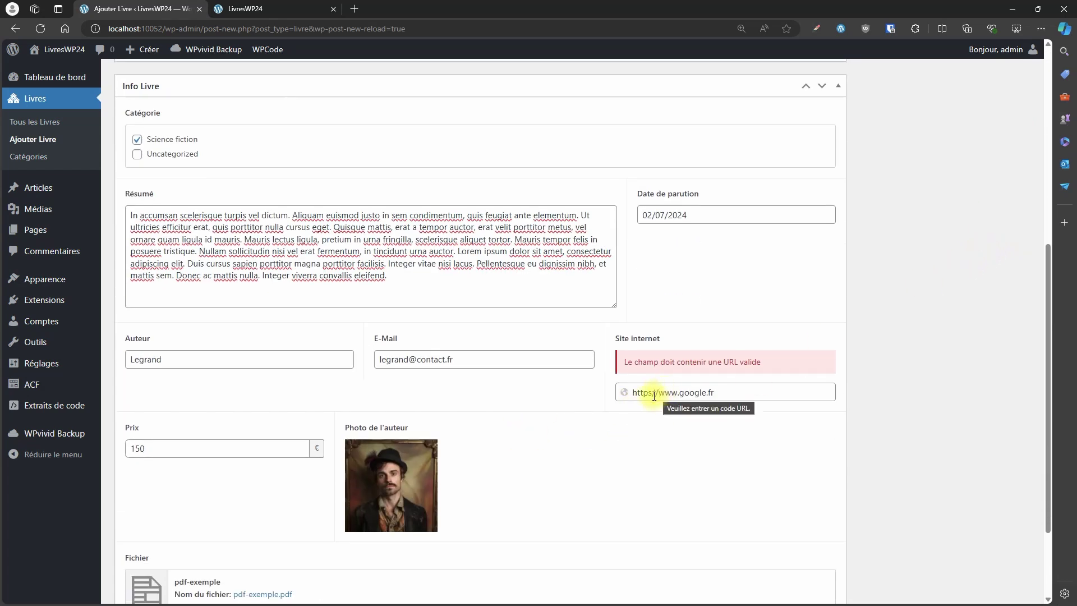
left_click(653, 396)
type(":")
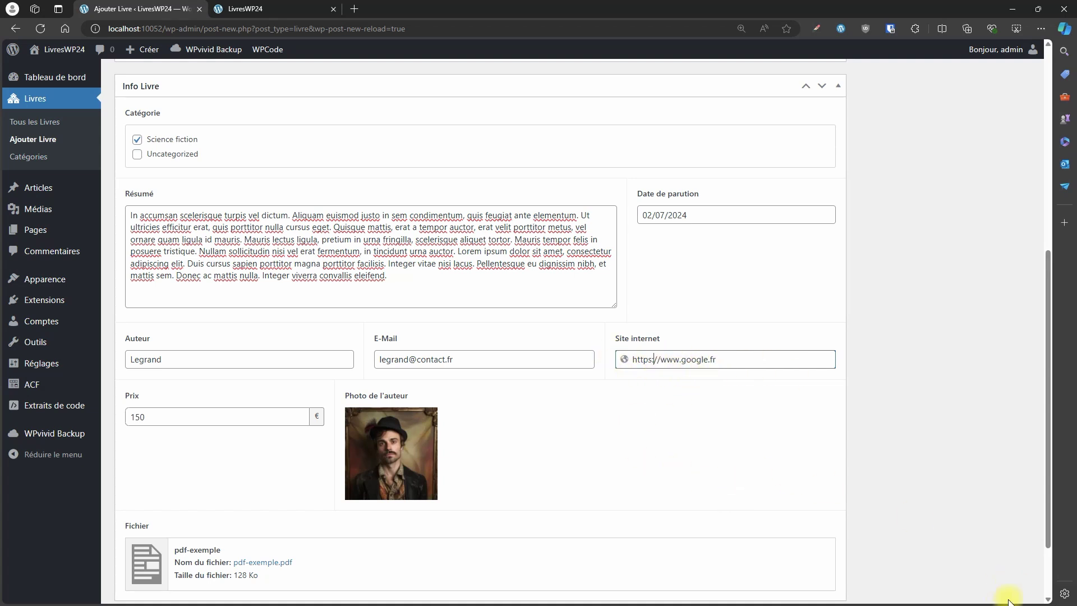
scroll(1004, 392, "up", 7)
left_click(999, 218)
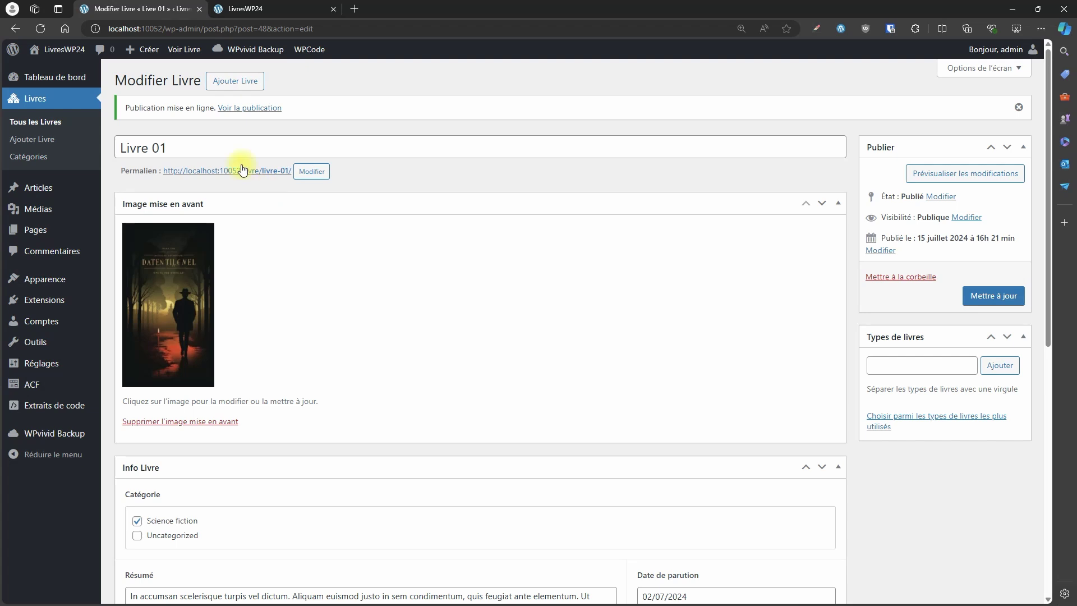